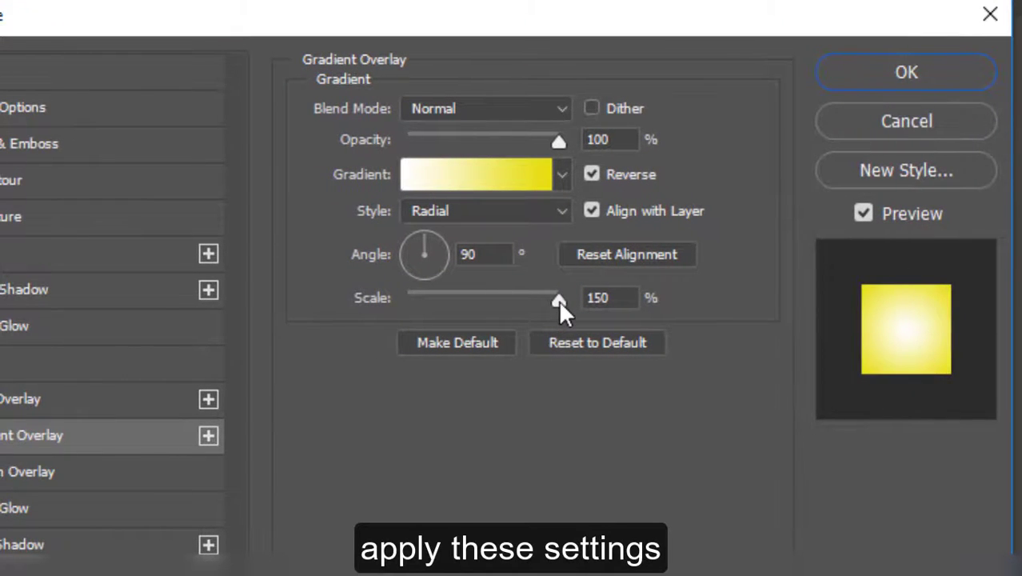
Step: Apply a radial Gradient Overlay at 150% scale to Layer 0
{"action": "left_click", "coordinate": [558, 299]}
{"action": "left_click", "coordinate": [510, 212]}
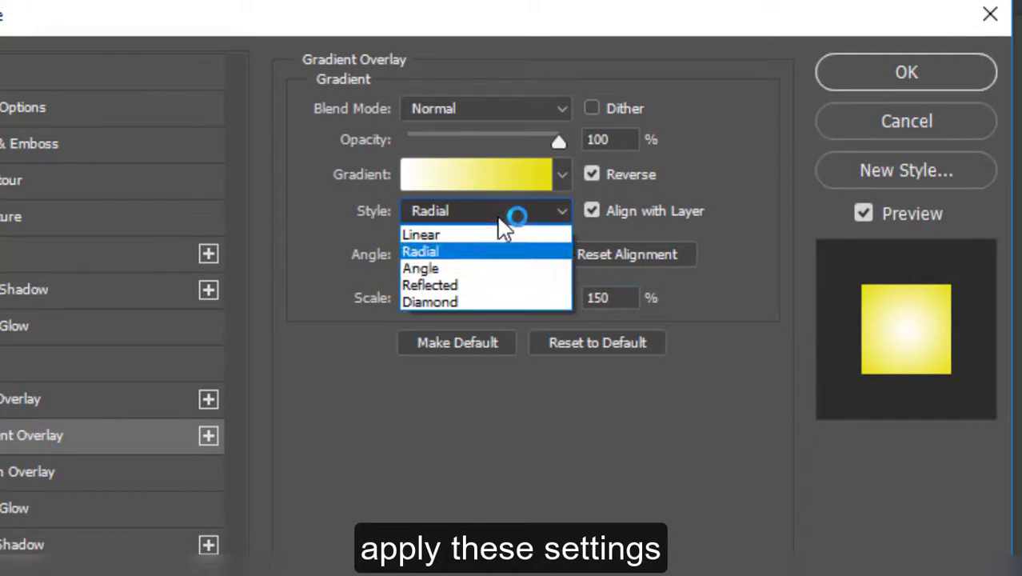
{"action": "left_click", "coordinate": [484, 248]}
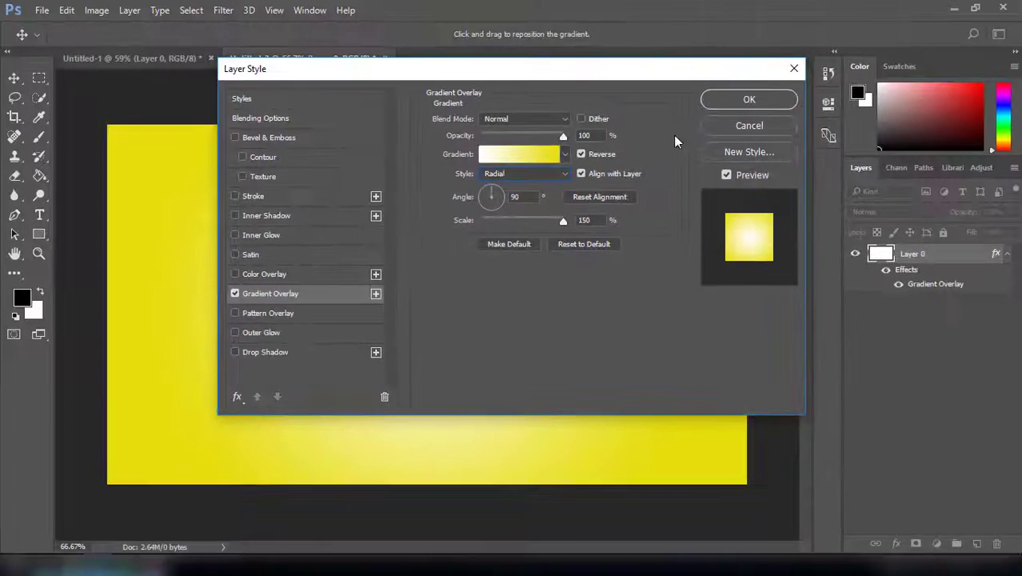
{"action": "left_click", "coordinate": [714, 99]}
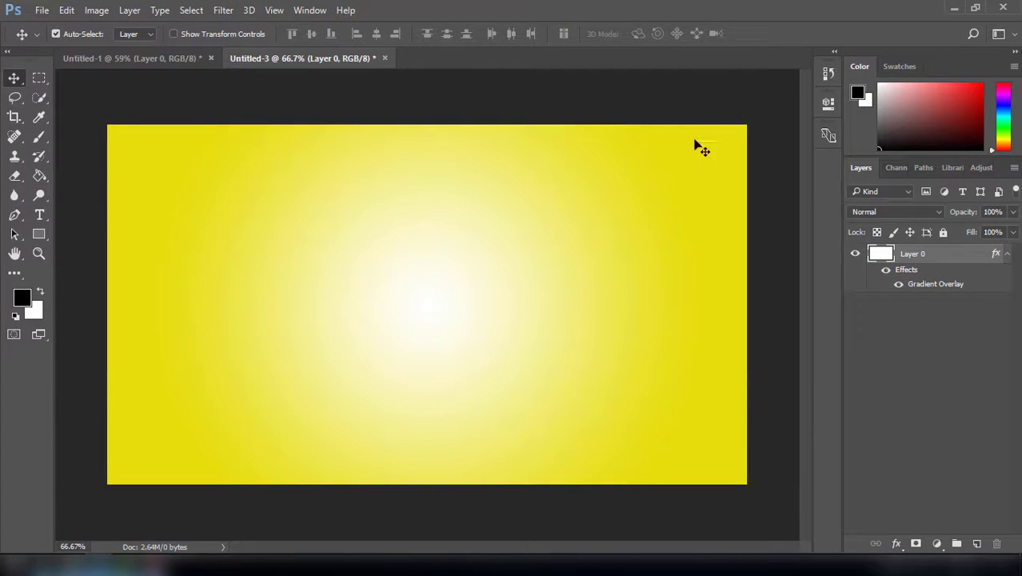
Step: Place the adult-background-casual-941693 photo from Downloads into the document, scaled to 6.35% and positioned near the canvas centre
{"action": "left_click", "coordinate": [167, 560]}
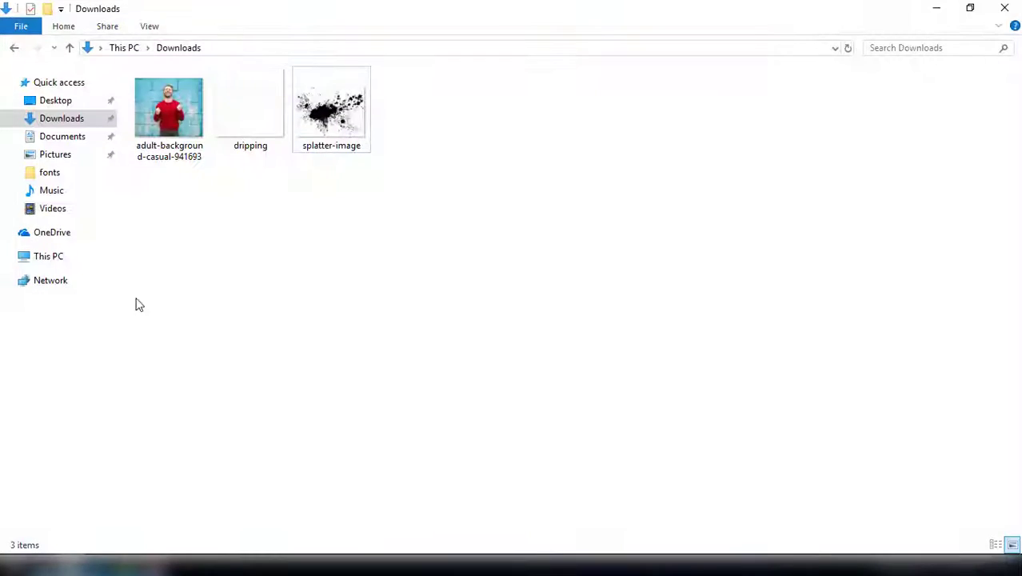
{"action": "left_click_drag", "start_coordinate": [167, 120], "coordinate": [329, 389]}
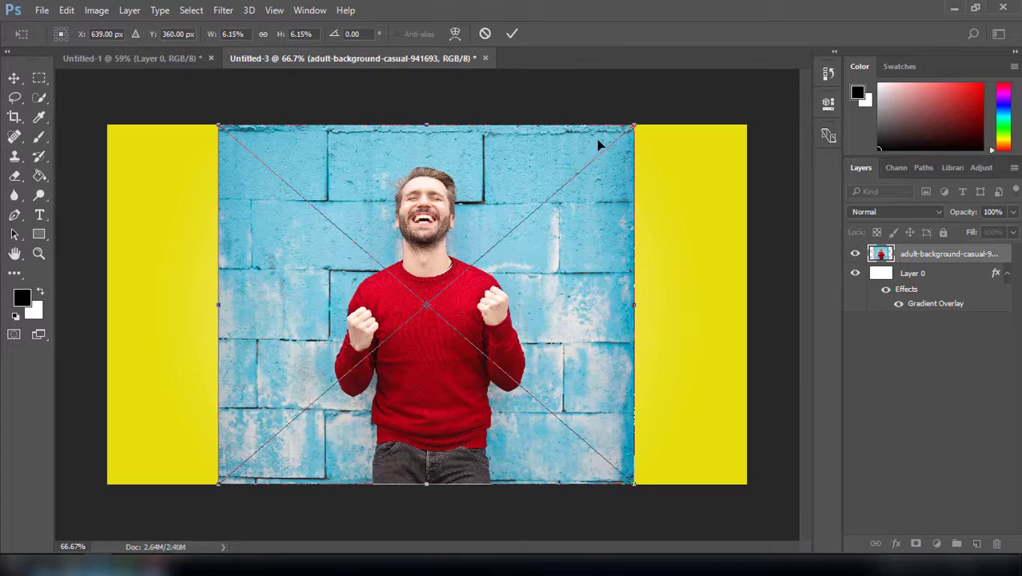
{"action": "left_click_drag", "start_coordinate": [631, 126], "coordinate": [642, 114]}
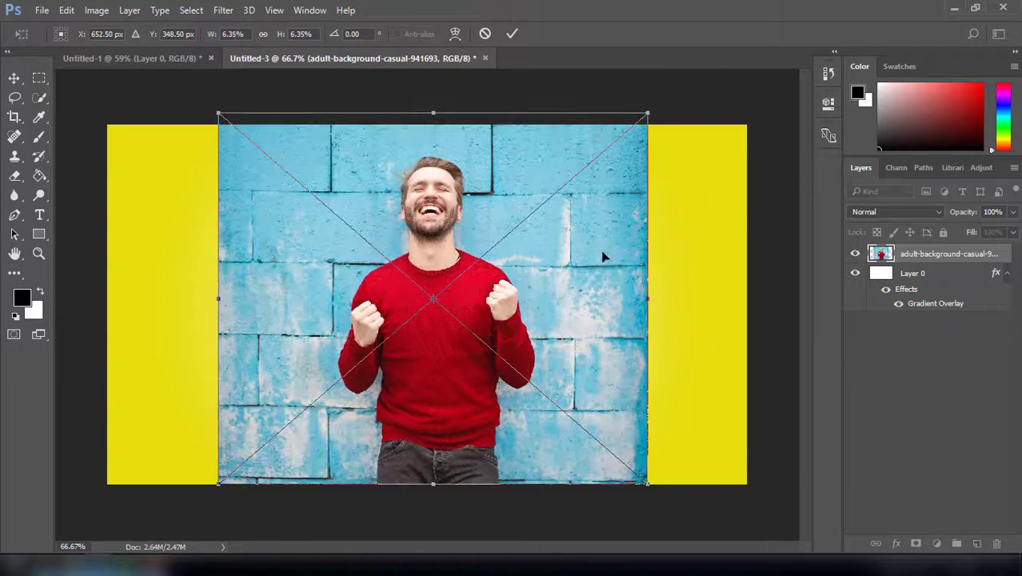
{"action": "left_click_drag", "start_coordinate": [605, 256], "coordinate": [588, 274]}
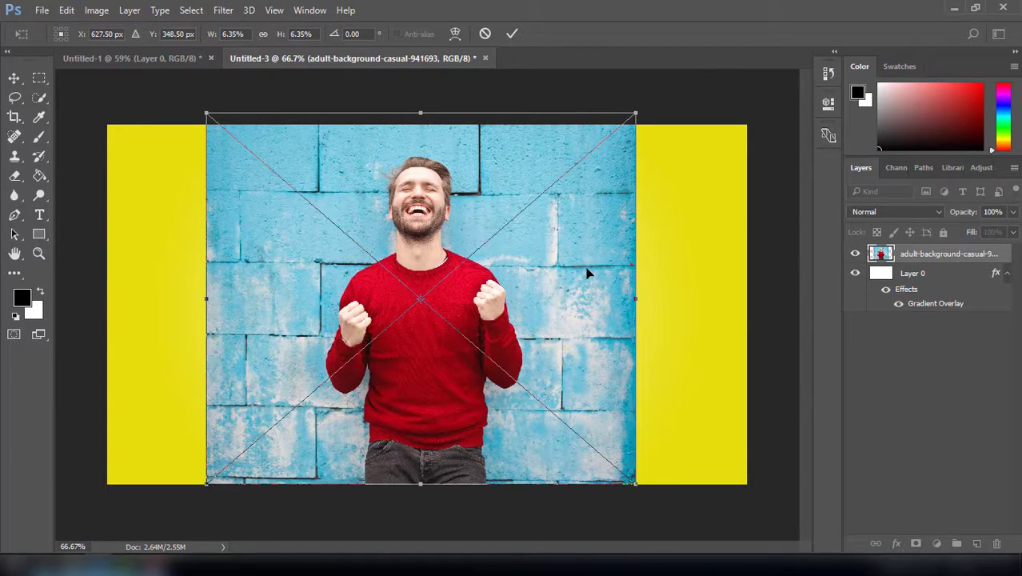
{"action": "key", "text": "Return"}
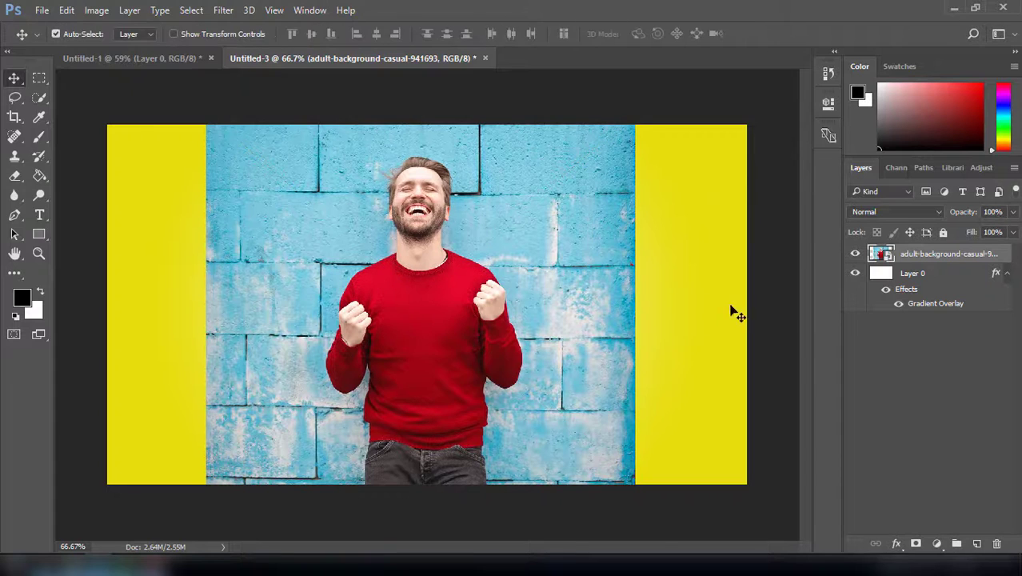
Step: Select the man, including his hands and hair, with the Quick Selection tool
{"action": "left_click", "coordinate": [39, 97]}
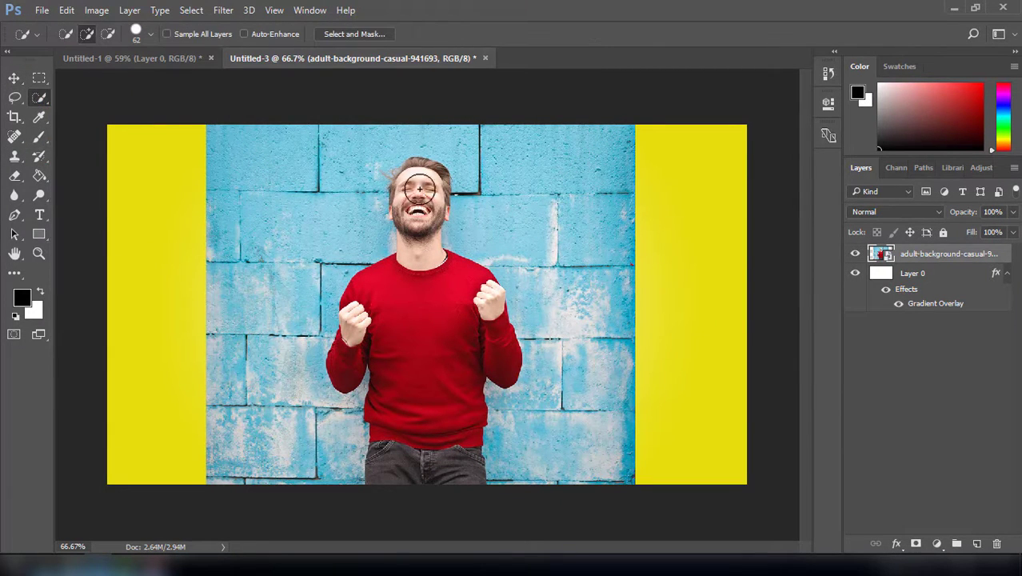
{"action": "left_click_drag", "start_coordinate": [419, 184], "coordinate": [415, 352]}
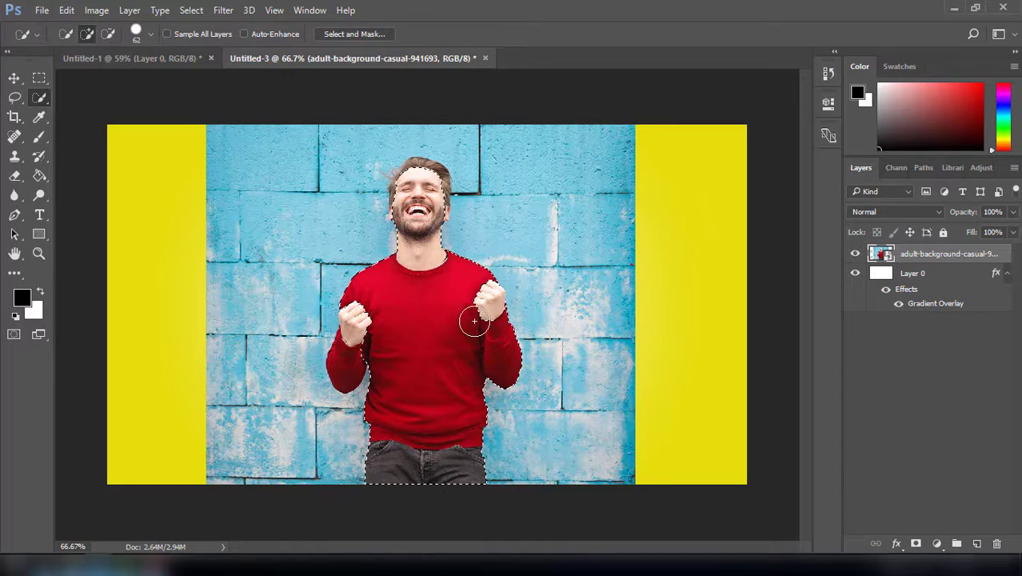
{"action": "left_click", "coordinate": [357, 326]}
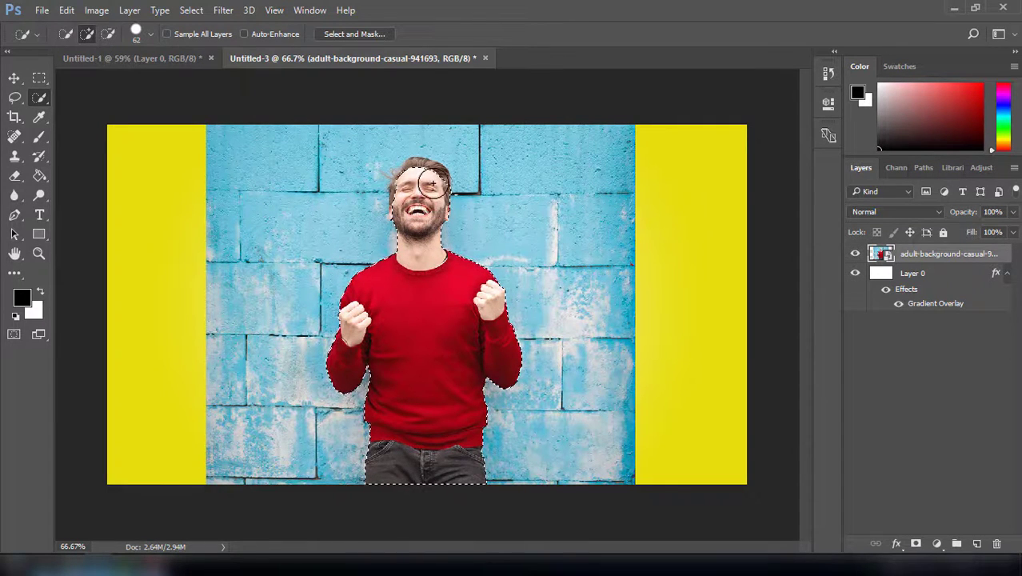
{"action": "left_click_drag", "start_coordinate": [429, 184], "coordinate": [412, 172]}
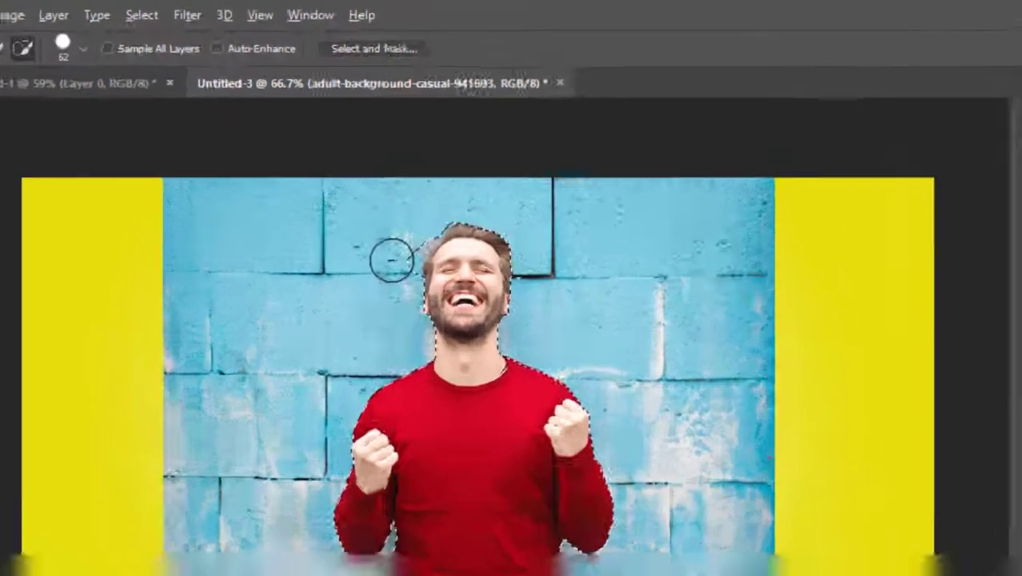
Step: Open Select and Mask and refine the blue-fringed hair edge on the left of the man's head with a size 16 brush
{"action": "left_click", "coordinate": [384, 48]}
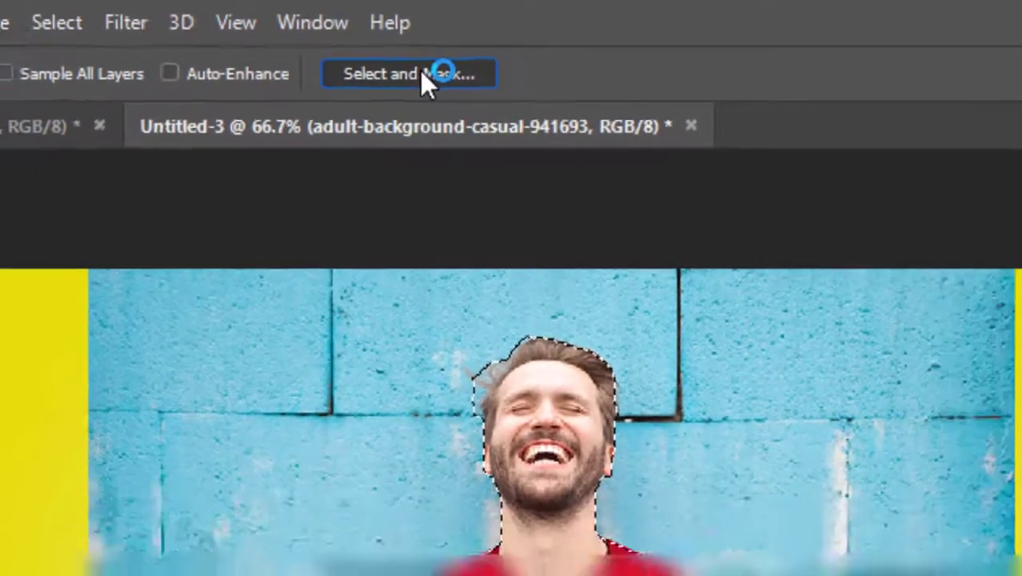
{"action": "scroll", "coordinate": [407, 172], "scroll_direction": "up", "scroll_amount": 3}
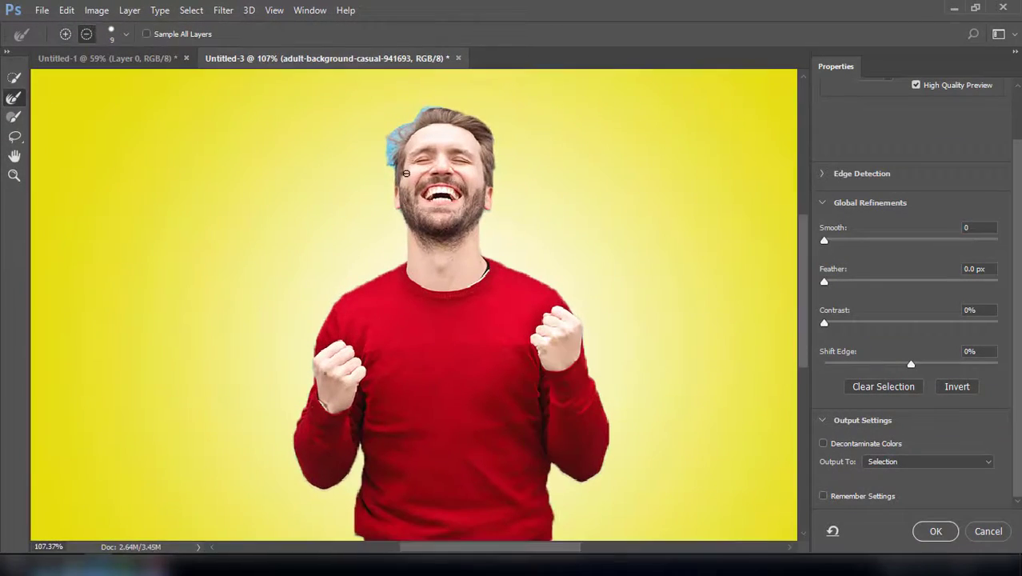
{"action": "scroll", "coordinate": [345, 149], "scroll_direction": "up", "scroll_amount": 4}
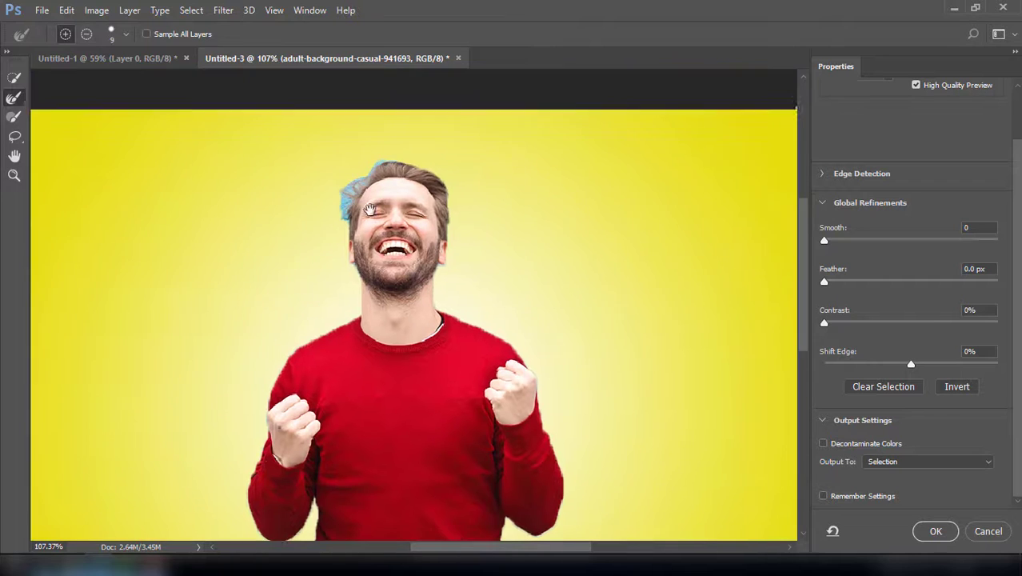
{"action": "key", "text": "bracketright"}
{"action": "key", "text": "bracketright"}
{"action": "key", "text": "bracketright"}
{"action": "key", "text": "bracketright"}
{"action": "key", "text": "bracketright"}
{"action": "key", "text": "bracketright"}
{"action": "key", "text": "bracketright"}
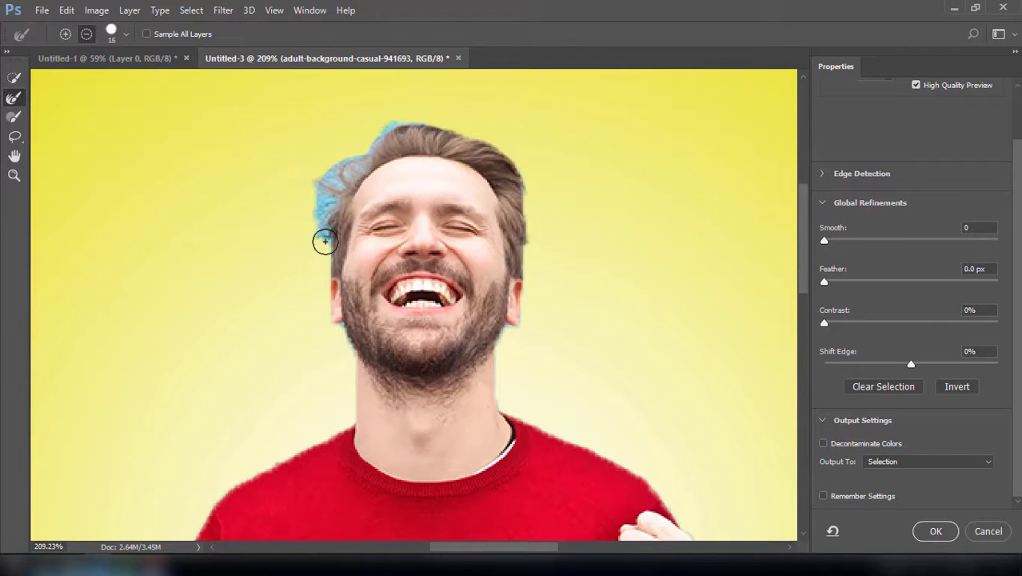
{"action": "mouse_move", "coordinate": [321, 238]}
{"action": "left_mouse_down"}
{"action": "mouse_move", "coordinate": [351, 159]}
{"action": "mouse_move", "coordinate": [417, 120]}
{"action": "mouse_move", "coordinate": [405, 142]}
{"action": "mouse_move", "coordinate": [344, 174]}
{"action": "mouse_move", "coordinate": [330, 193]}
{"action": "mouse_move", "coordinate": [315, 182]}
{"action": "mouse_move", "coordinate": [312, 254]}
{"action": "mouse_move", "coordinate": [242, 171]}
{"action": "left_mouse_up"}
Step: Refine the selection edge along the sleeve, sweater and jeans on the right side of the man's figure
{"action": "mouse_move", "coordinate": [410, 251]}
{"action": "left_mouse_down"}
{"action": "mouse_move", "coordinate": [327, 189]}
{"action": "mouse_move", "coordinate": [313, 308]}
{"action": "mouse_move", "coordinate": [353, 359]}
{"action": "mouse_move", "coordinate": [422, 383]}
{"action": "mouse_move", "coordinate": [471, 420]}
{"action": "mouse_move", "coordinate": [412, 209]}
{"action": "mouse_move", "coordinate": [506, 485]}
{"action": "mouse_move", "coordinate": [514, 248]}
{"action": "mouse_move", "coordinate": [506, 333]}
{"action": "mouse_move", "coordinate": [484, 372]}
{"action": "mouse_move", "coordinate": [452, 397]}
{"action": "mouse_move", "coordinate": [393, 370]}
{"action": "mouse_move", "coordinate": [388, 355]}
{"action": "left_mouse_up"}
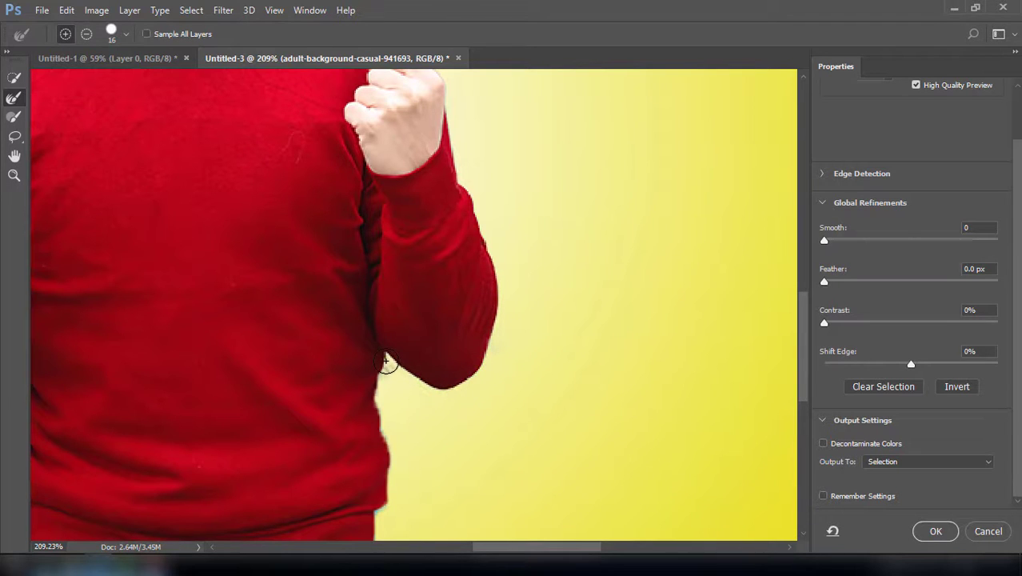
{"action": "scroll", "coordinate": [372, 240], "scroll_direction": "down", "scroll_amount": 3}
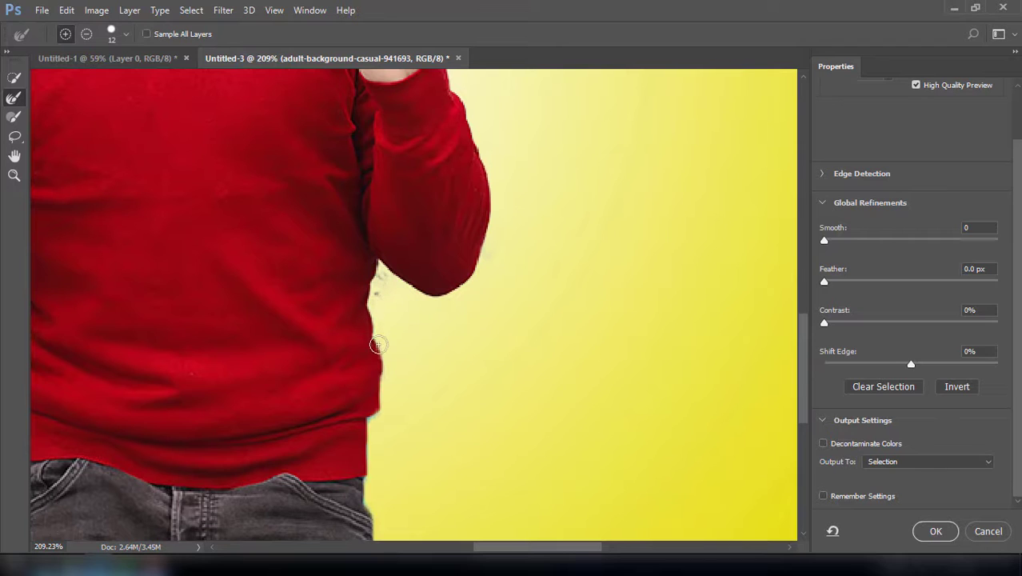
{"action": "mouse_move", "coordinate": [380, 395]}
{"action": "left_mouse_down"}
{"action": "mouse_move", "coordinate": [370, 429]}
{"action": "mouse_move", "coordinate": [340, 260]}
{"action": "mouse_move", "coordinate": [361, 364]}
{"action": "left_mouse_up"}
{"action": "left_click_drag", "start_coordinate": [363, 322], "coordinate": [608, 360]}
Step: Refine the selection edge along the jeans, sweater and lower sleeve on the left side of the figure with a size 12 brush
{"action": "left_click_drag", "start_coordinate": [215, 325], "coordinate": [350, 301]}
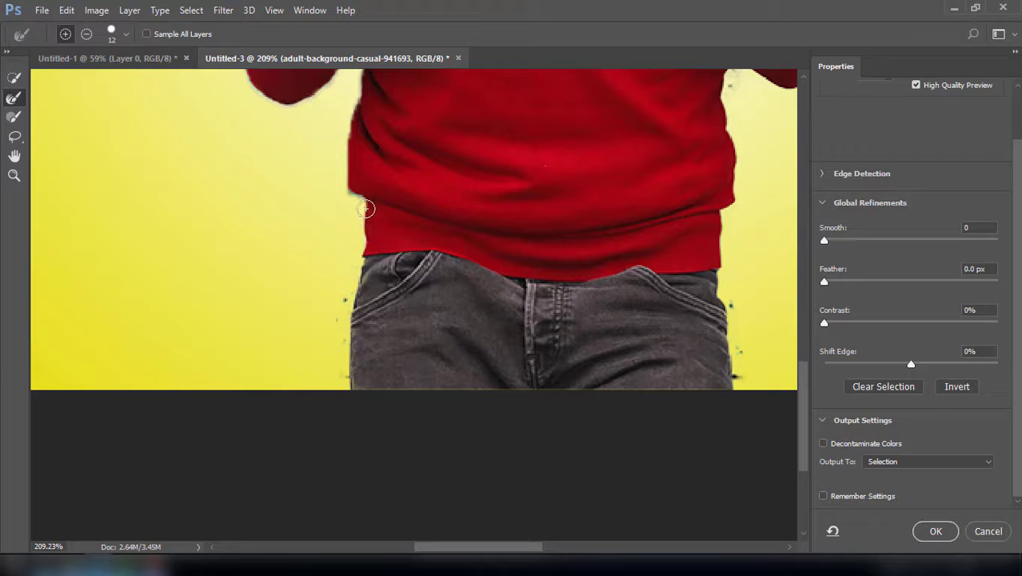
{"action": "left_click_drag", "start_coordinate": [338, 114], "coordinate": [328, 256]}
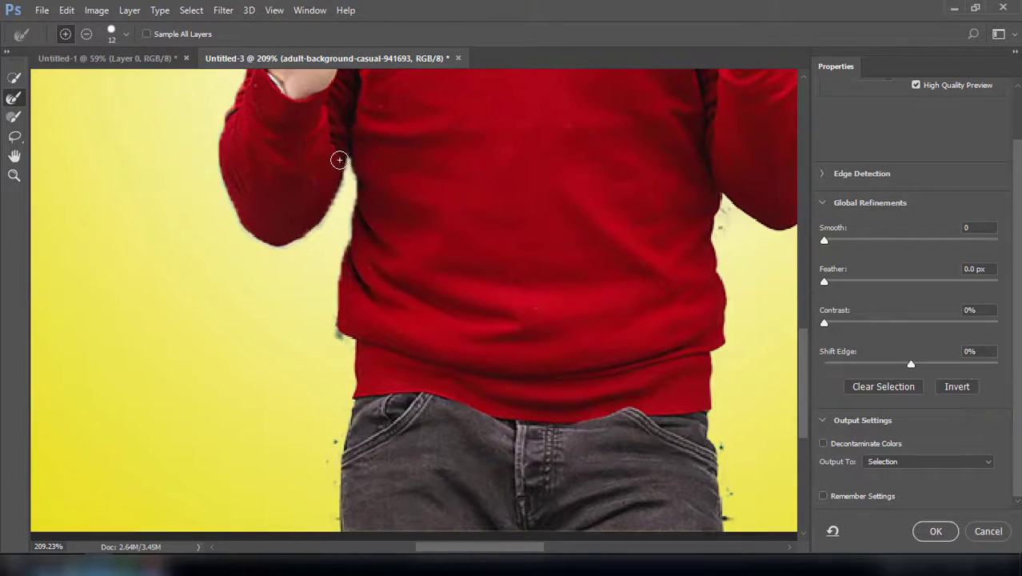
{"action": "left_click_drag", "start_coordinate": [351, 186], "coordinate": [340, 294]}
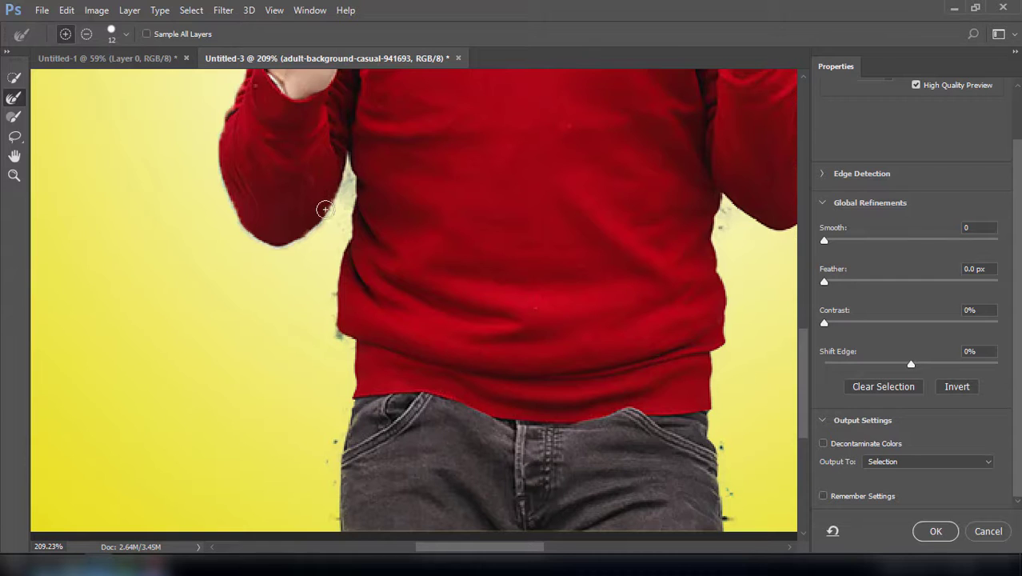
{"action": "mouse_move", "coordinate": [326, 210]}
{"action": "left_mouse_down"}
{"action": "mouse_move", "coordinate": [305, 238]}
{"action": "mouse_move", "coordinate": [232, 230]}
{"action": "left_mouse_up"}
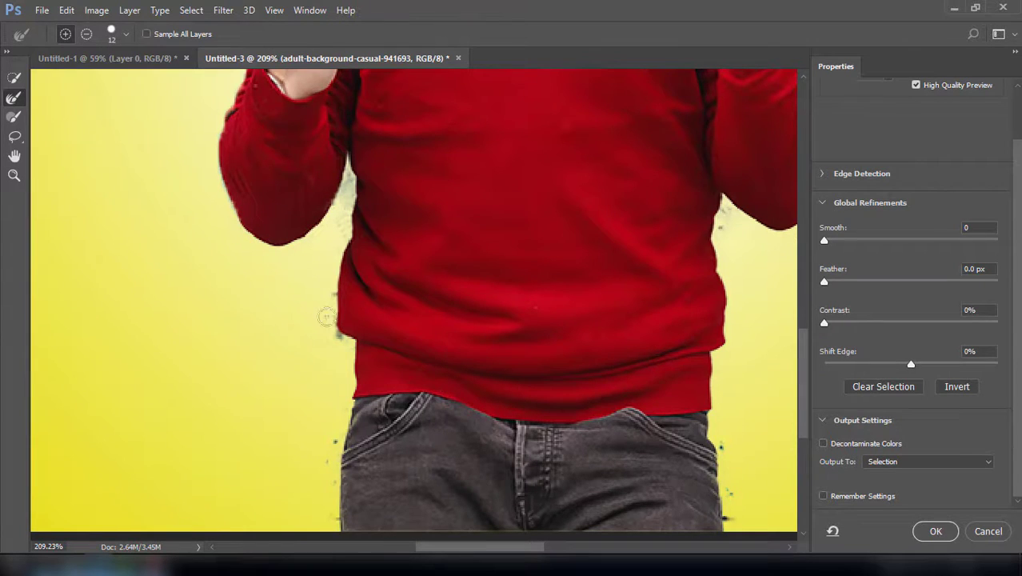
Step: Refine the selection edge around the fist and outer sleeve on the left side of the figure with a size 8 brush
{"action": "scroll", "coordinate": [327, 317], "scroll_direction": "up", "scroll_amount": 5}
{"action": "right_click", "coordinate": [291, 188], "text": "alt"}
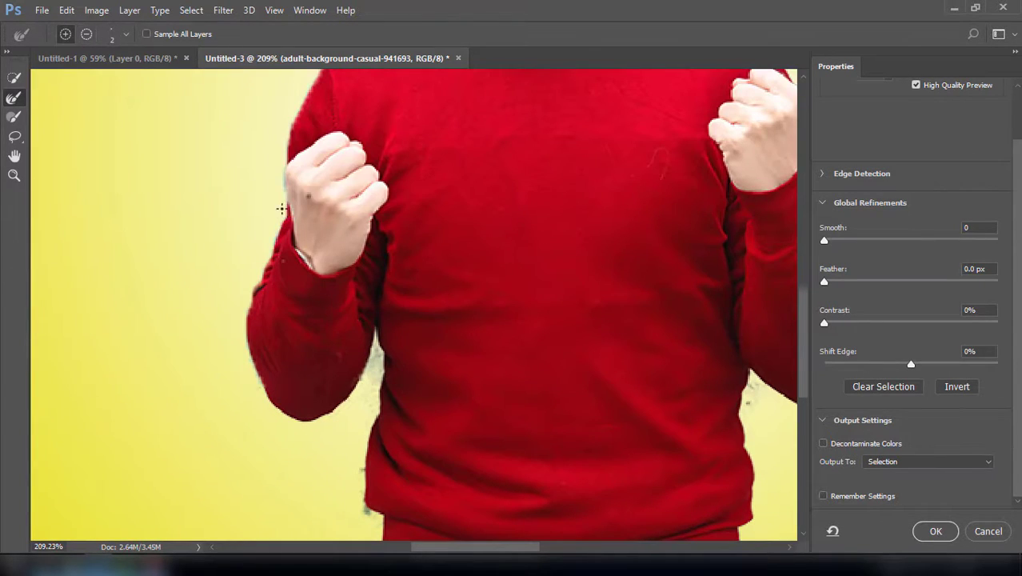
{"action": "right_click", "coordinate": [286, 212], "text": "alt"}
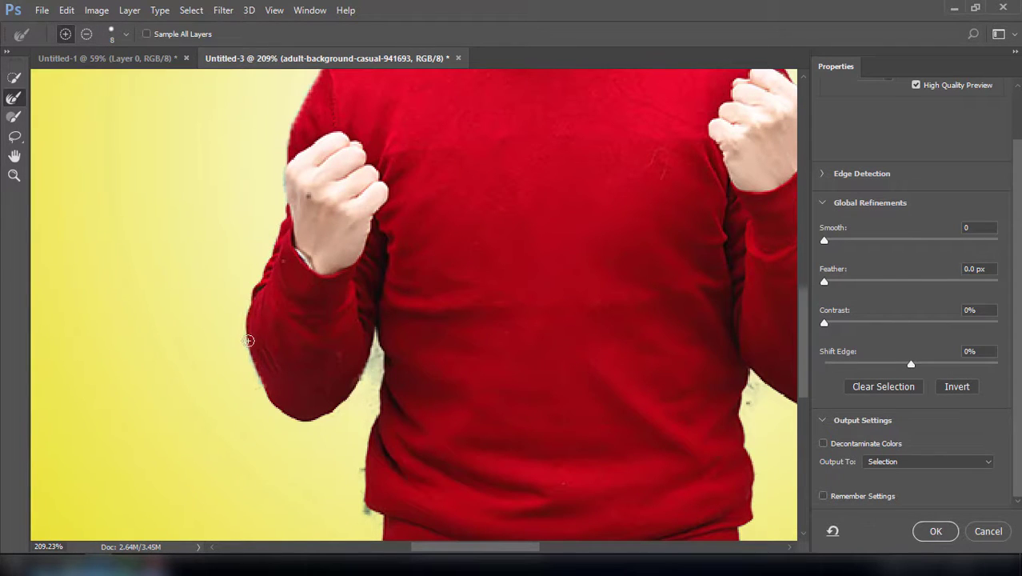
Step: Refine the selection edge around the man's shoulders, neck, face and the right side of his hair
{"action": "scroll", "coordinate": [280, 284], "scroll_direction": "up", "scroll_amount": 5}
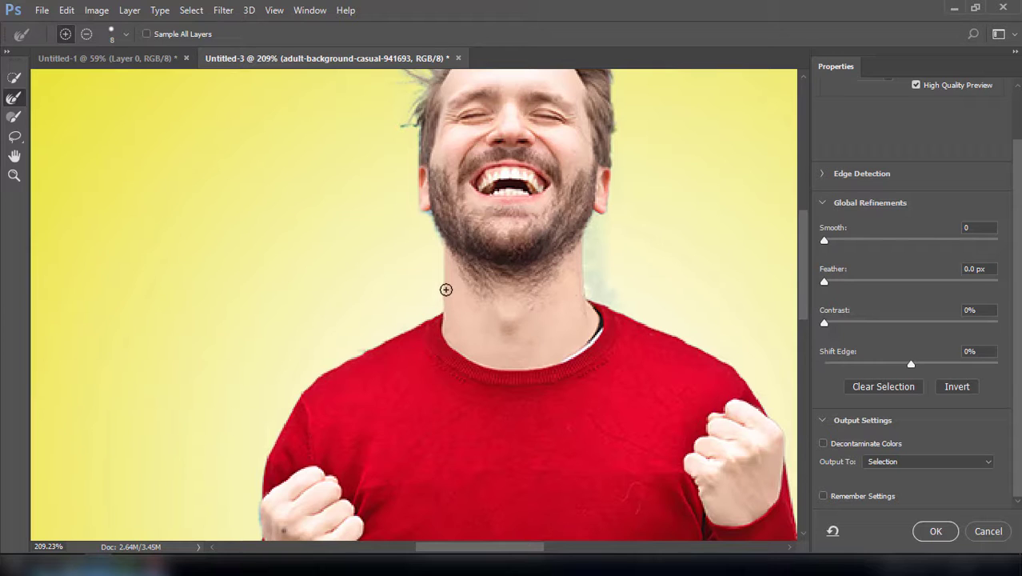
{"action": "scroll", "coordinate": [436, 250], "scroll_direction": "up", "scroll_amount": 2}
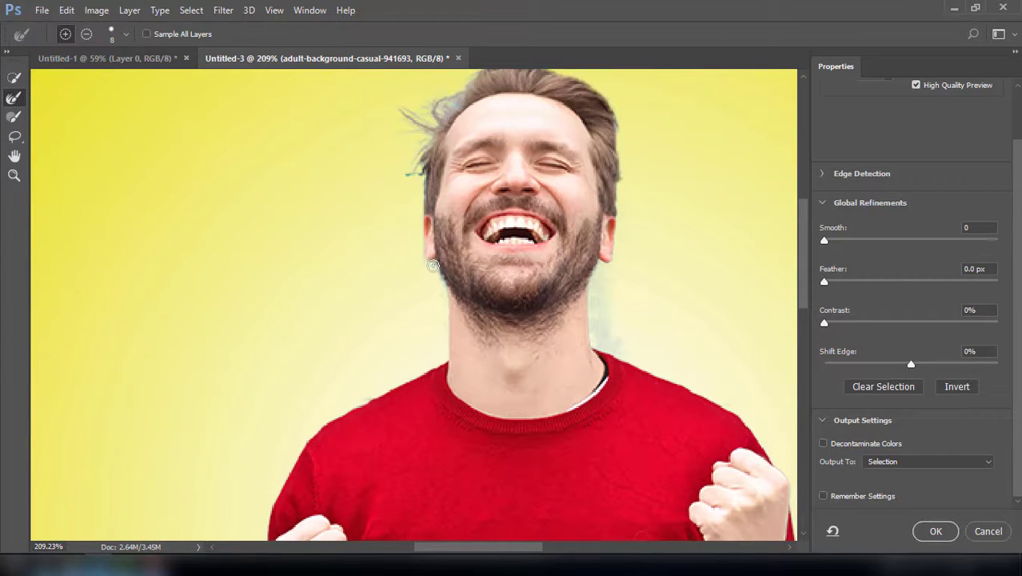
{"action": "scroll", "coordinate": [437, 329], "scroll_direction": "up", "scroll_amount": 4}
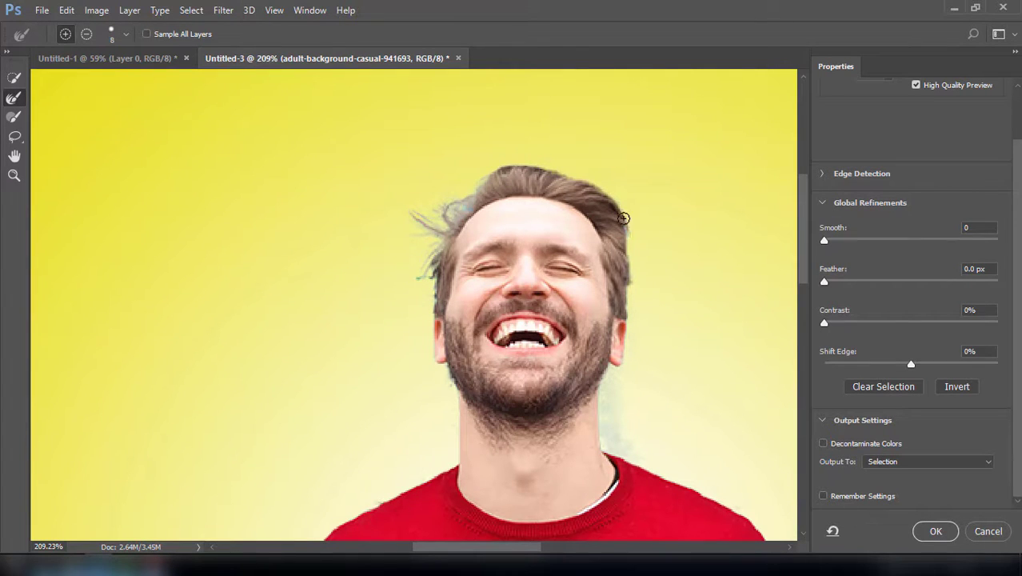
{"action": "scroll", "coordinate": [704, 117], "scroll_direction": "down", "scroll_amount": 4}
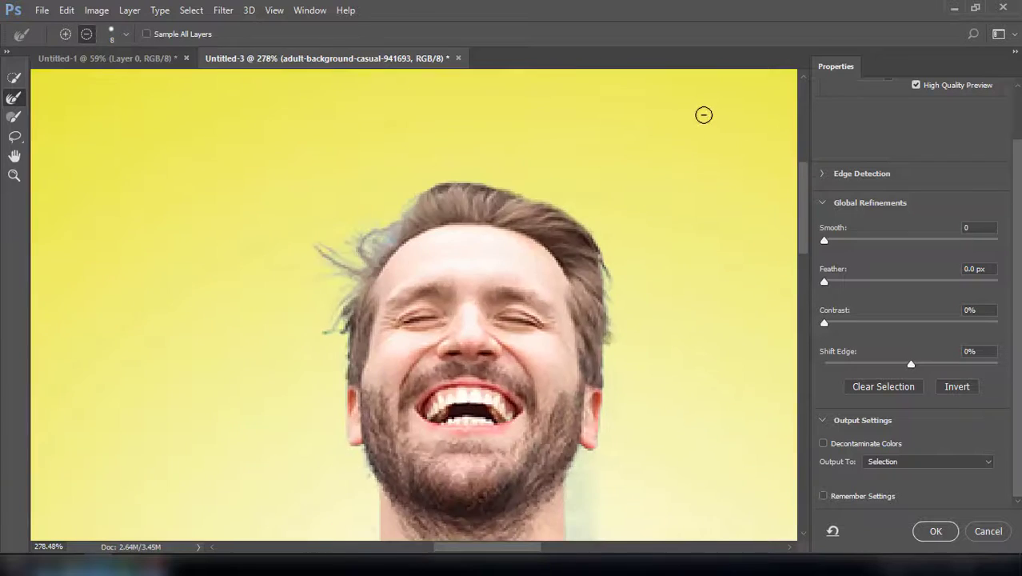
{"action": "scroll", "coordinate": [456, 268], "scroll_direction": "down", "scroll_amount": 3}
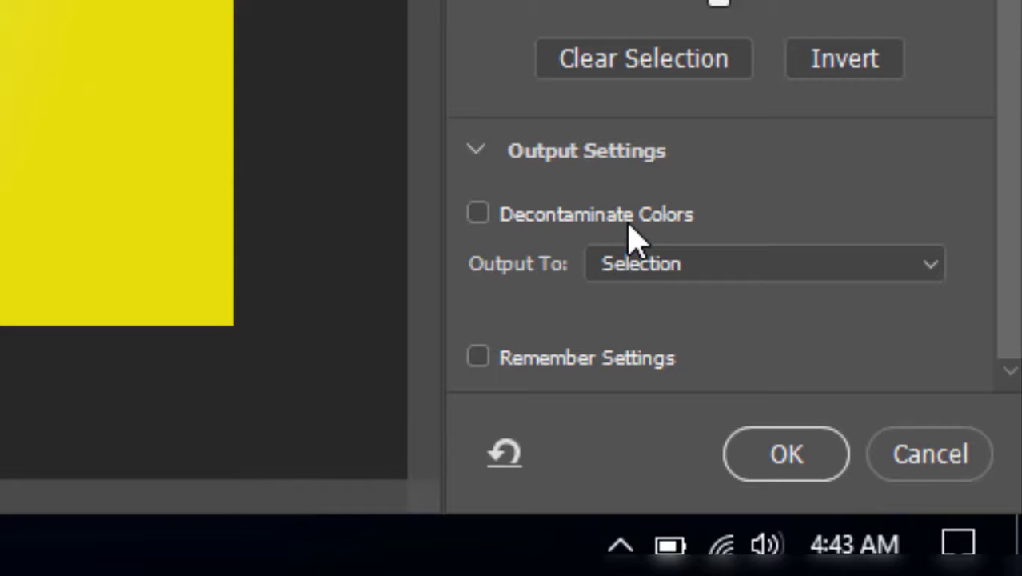
Step: Enable Decontaminate Colors and output the refined selection to a New Layer with Layer Mask
{"action": "left_click", "coordinate": [633, 218]}
{"action": "left_click", "coordinate": [719, 265]}
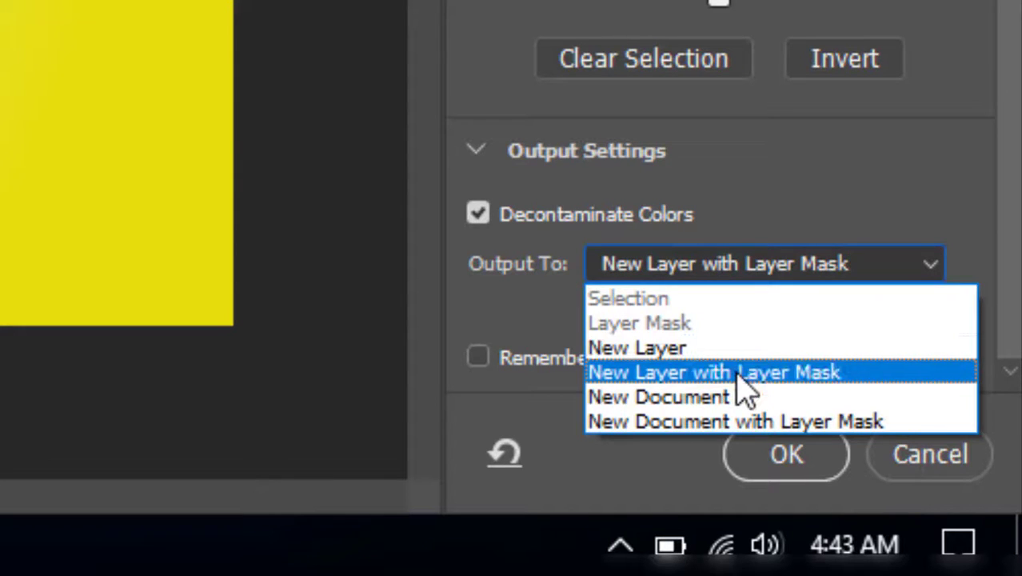
{"action": "left_click", "coordinate": [741, 388]}
{"action": "left_click", "coordinate": [787, 472]}
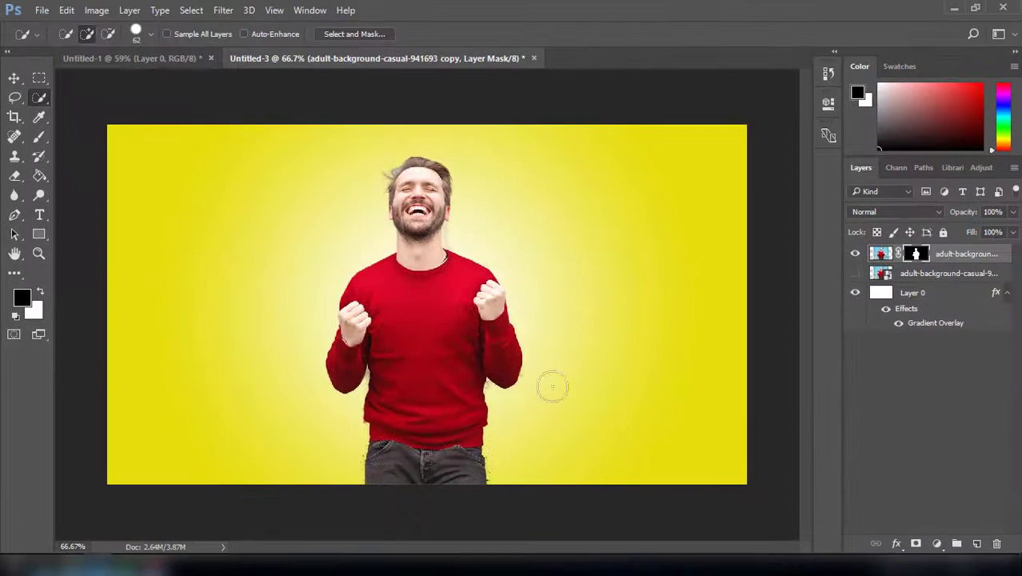
Step: Delete the hidden original photo layer below the masked cutout
{"action": "left_click", "coordinate": [13, 77]}
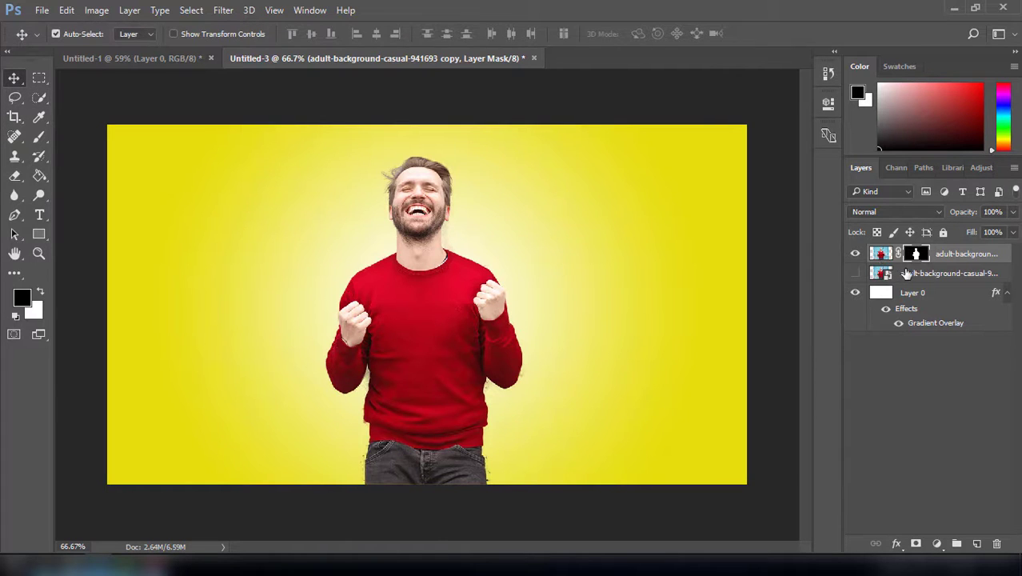
{"action": "left_click", "coordinate": [906, 273]}
{"action": "left_click_drag", "start_coordinate": [970, 273], "coordinate": [997, 543]}
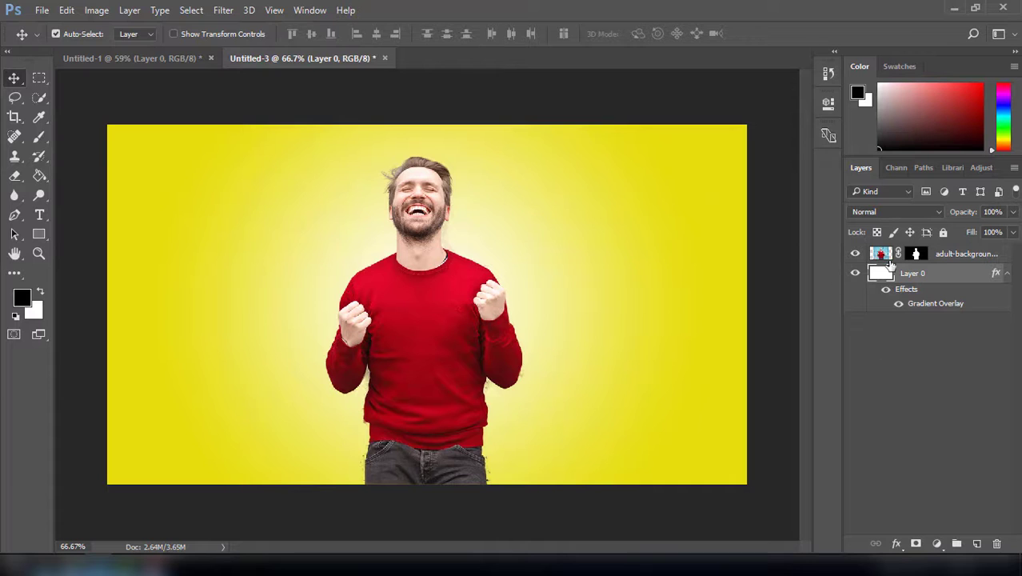
Step: Place the dripping image from the Downloads folder into the document above the man's cutout layer
{"action": "left_click", "coordinate": [948, 253]}
{"action": "left_click", "coordinate": [78, 566]}
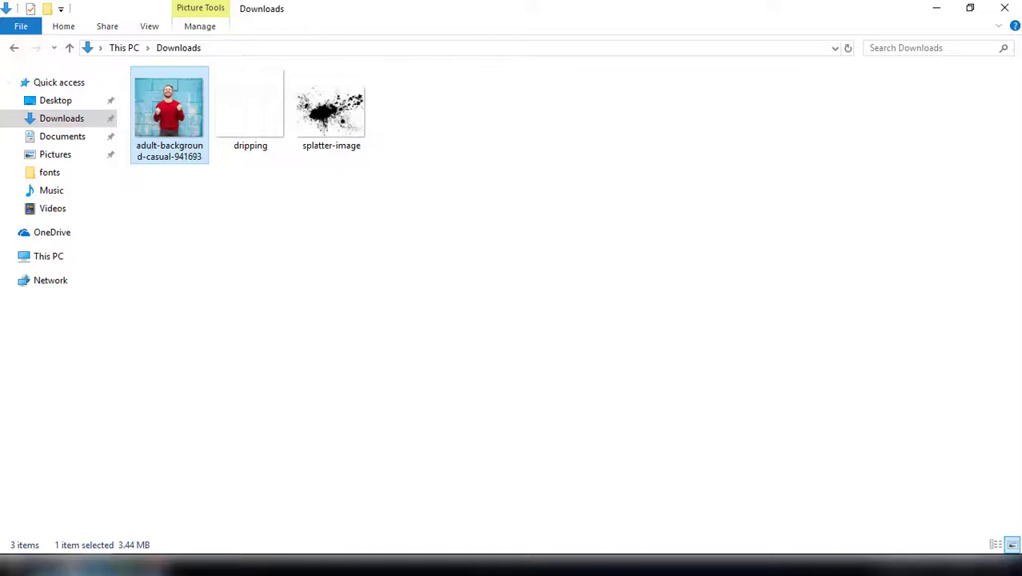
{"action": "left_click_drag", "start_coordinate": [249, 132], "coordinate": [450, 296]}
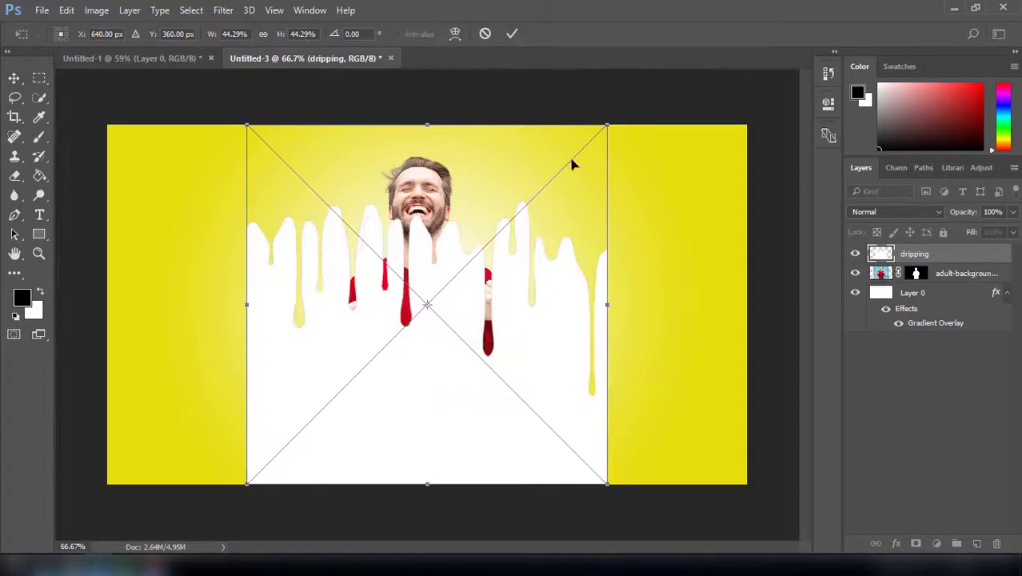
Step: Scale the dripping image to about 30.45% wide and 30.94% high and position its drips across the man's torso just below the fists
{"action": "left_click_drag", "start_coordinate": [606, 126], "coordinate": [569, 162]}
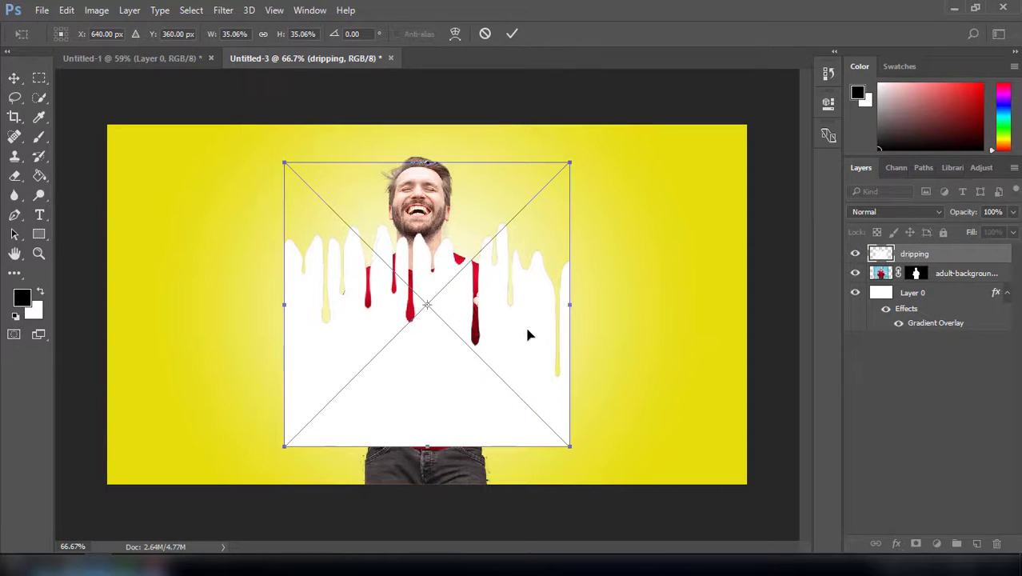
{"action": "left_click_drag", "start_coordinate": [528, 335], "coordinate": [531, 394]}
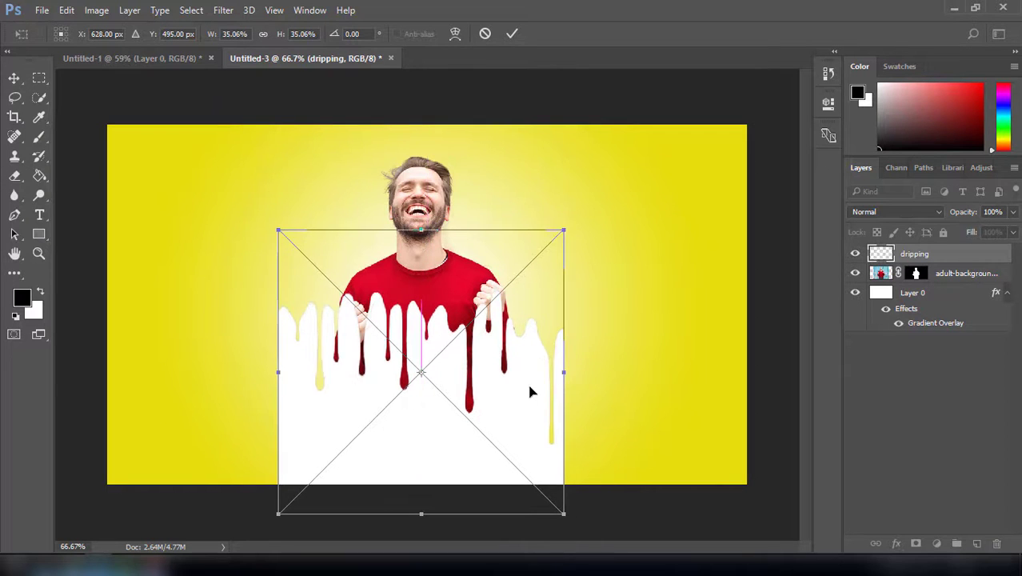
{"action": "left_click_drag", "start_coordinate": [566, 234], "coordinate": [545, 251]}
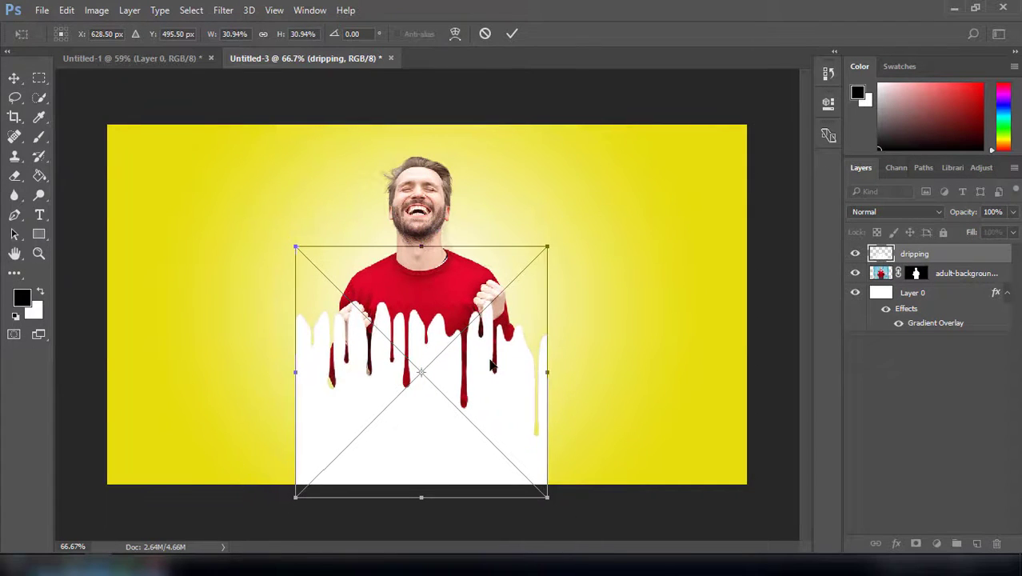
{"action": "left_click_drag", "start_coordinate": [493, 364], "coordinate": [562, 369]}
{"action": "left_click_drag", "start_coordinate": [302, 368], "coordinate": [312, 367]}
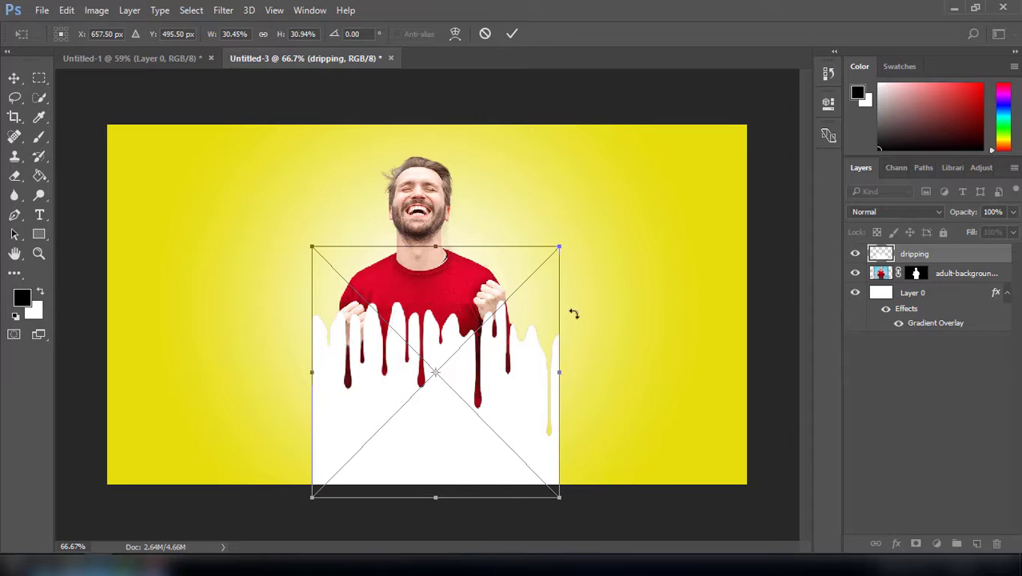
{"action": "key", "text": "Return"}
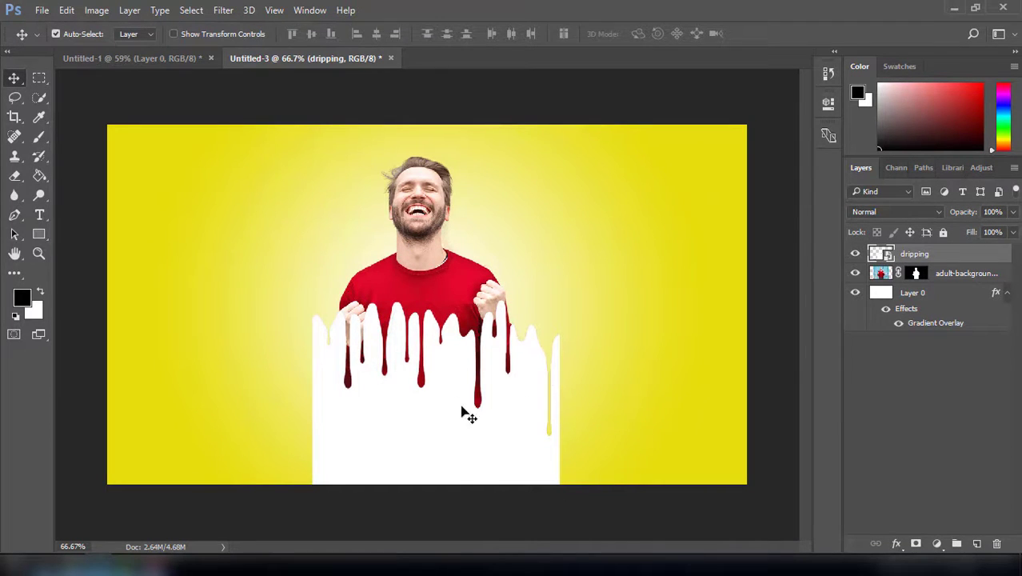
{"action": "left_click_drag", "start_coordinate": [468, 414], "coordinate": [456, 419]}
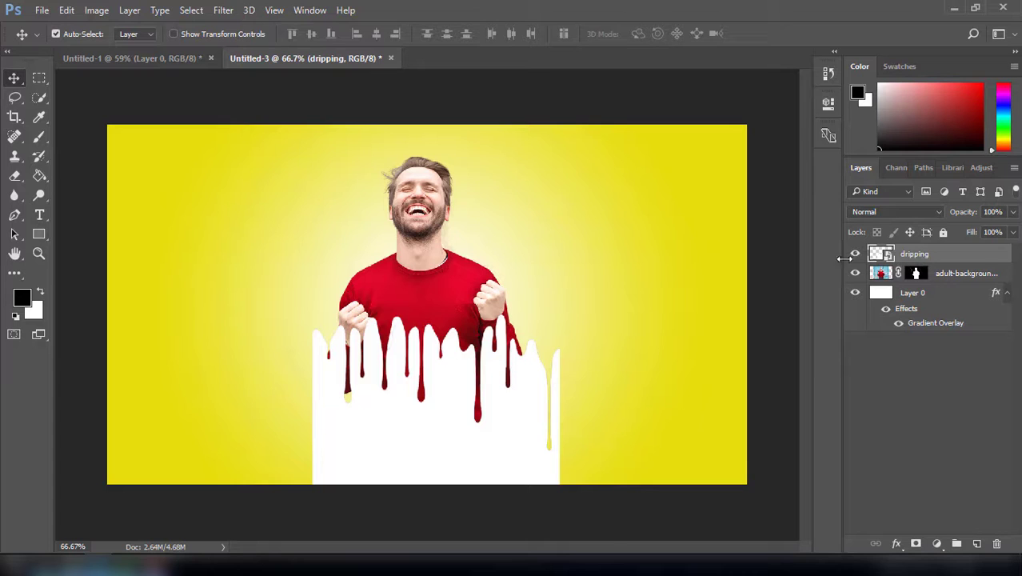
Step: Hide the dripping layer, load its shape as a selection, delete that area from the man's photo layer and deselect
{"action": "left_click", "coordinate": [855, 255]}
{"action": "left_click", "coordinate": [878, 274]}
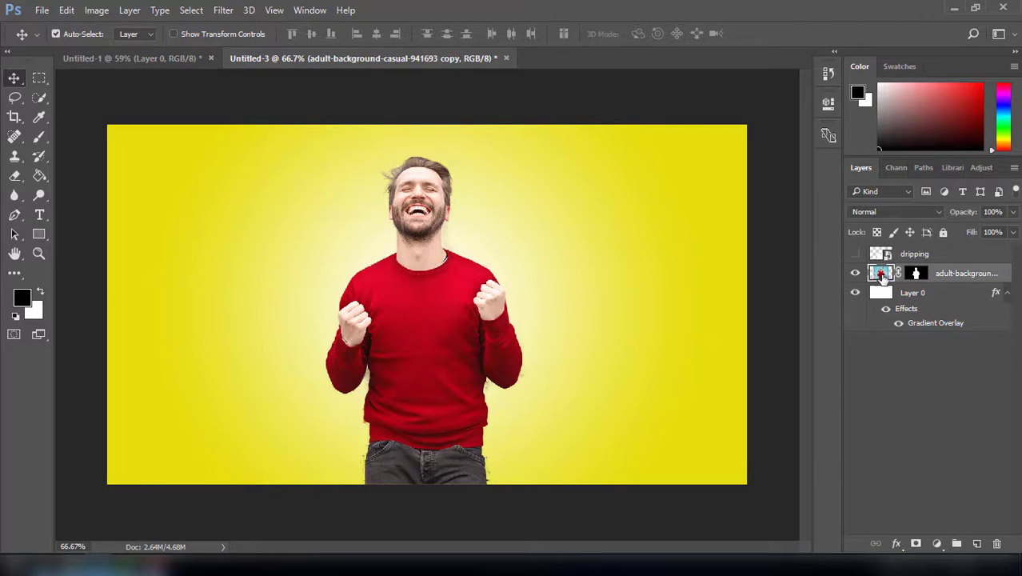
{"action": "left_click", "coordinate": [878, 254], "text": "ctrl"}
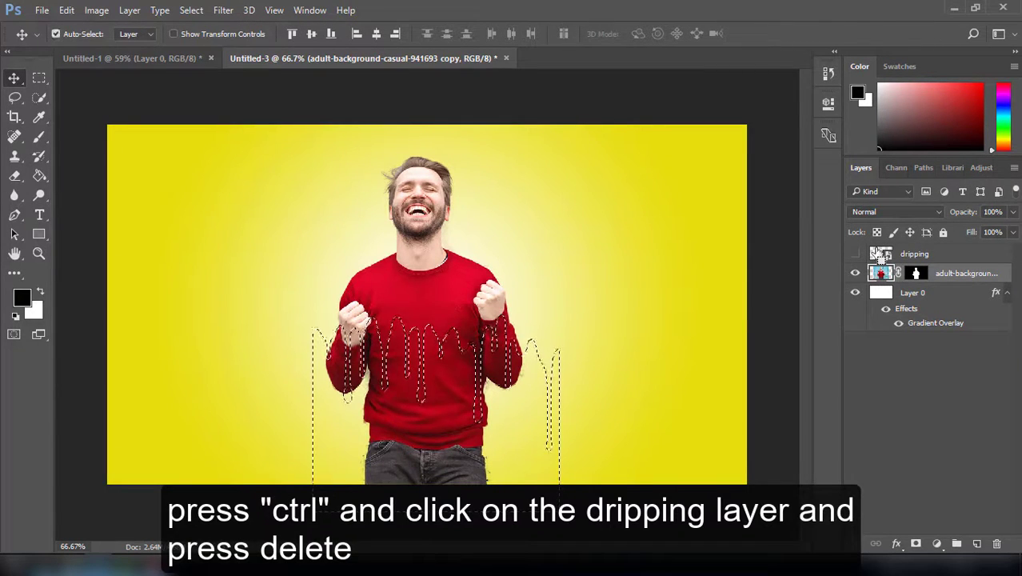
{"action": "key", "text": "Delete"}
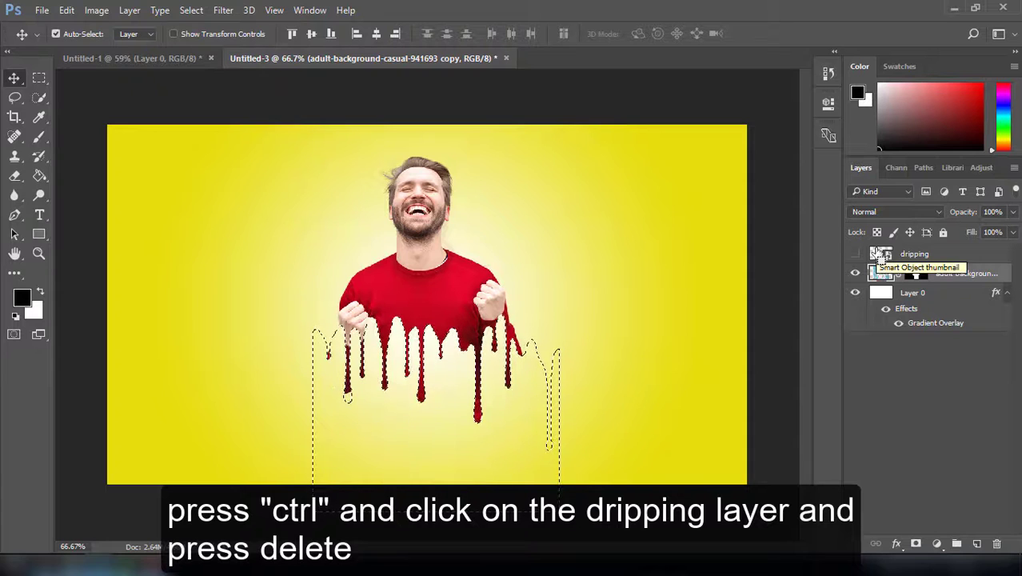
{"action": "key", "text": "ctrl+d"}
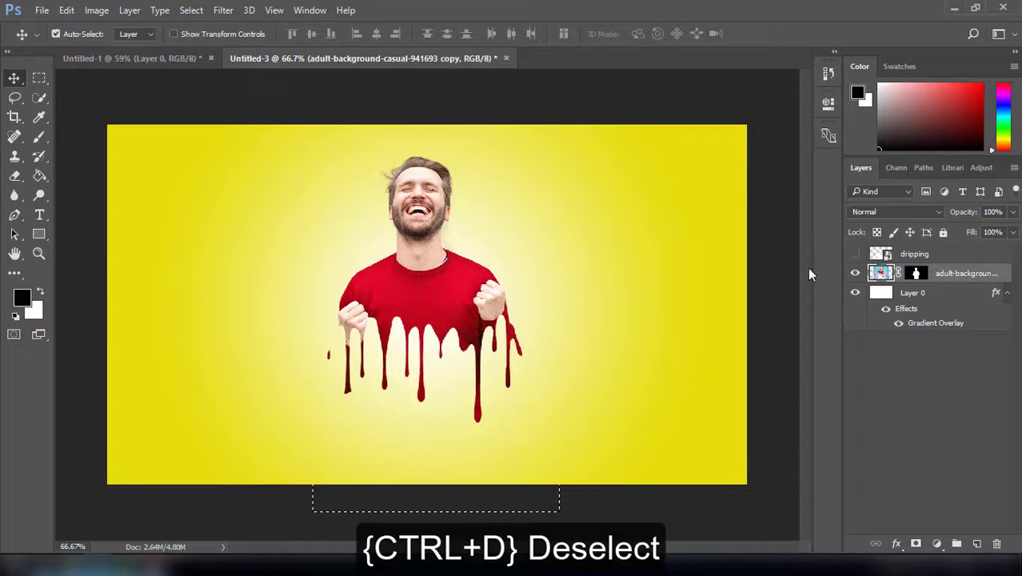
Step: Place the splatter-image file from the Downloads folder between the man's cutout and the background Layer 0
{"action": "scroll", "coordinate": [350, 296], "scroll_direction": "up", "scroll_amount": 1}
{"action": "scroll", "coordinate": [350, 296], "scroll_direction": "down", "scroll_amount": 2}
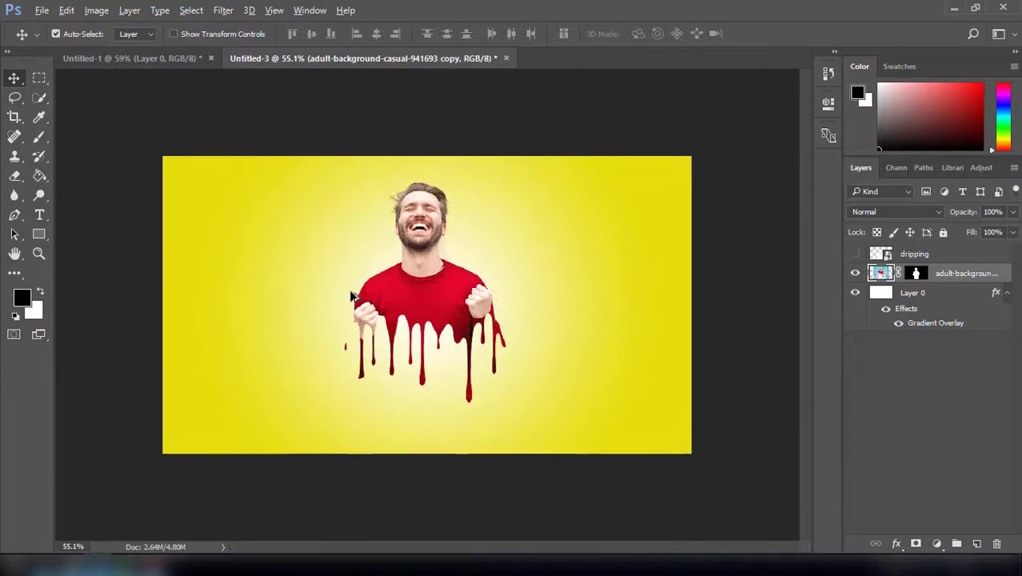
{"action": "scroll", "coordinate": [351, 296], "scroll_direction": "up", "scroll_amount": 1}
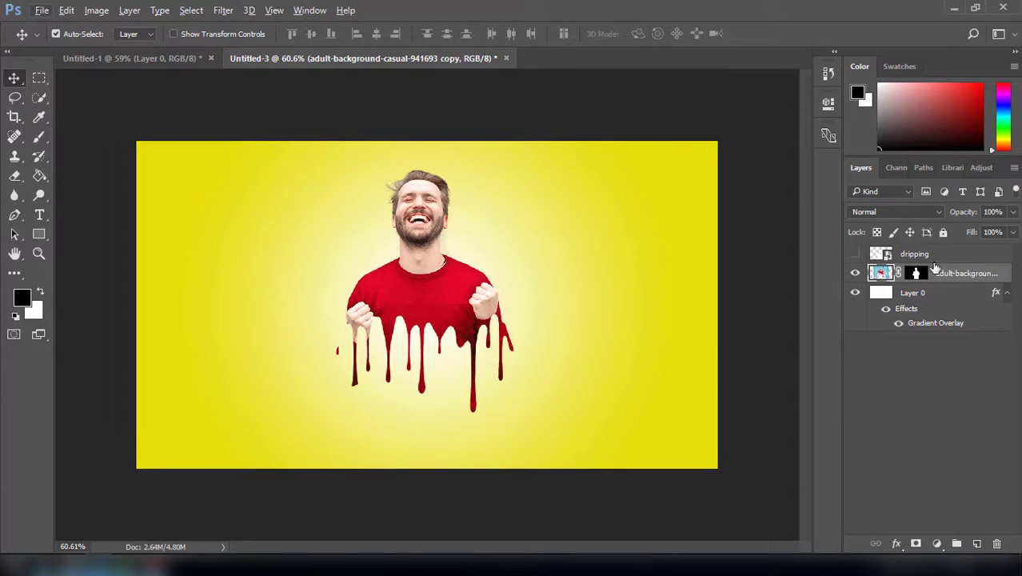
{"action": "left_click", "coordinate": [936, 256]}
{"action": "left_click", "coordinate": [927, 293]}
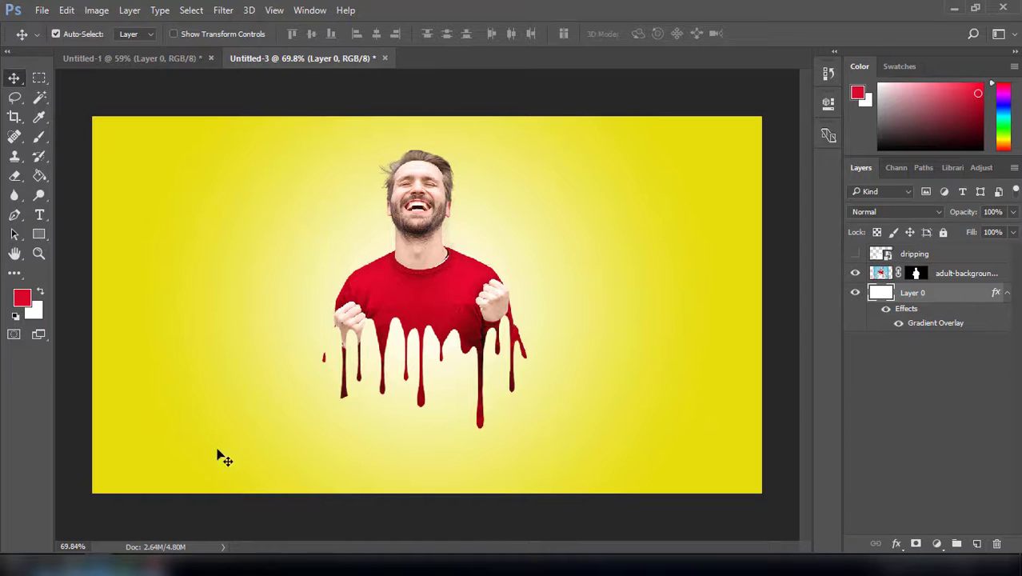
{"action": "key", "text": "alt+Tab"}
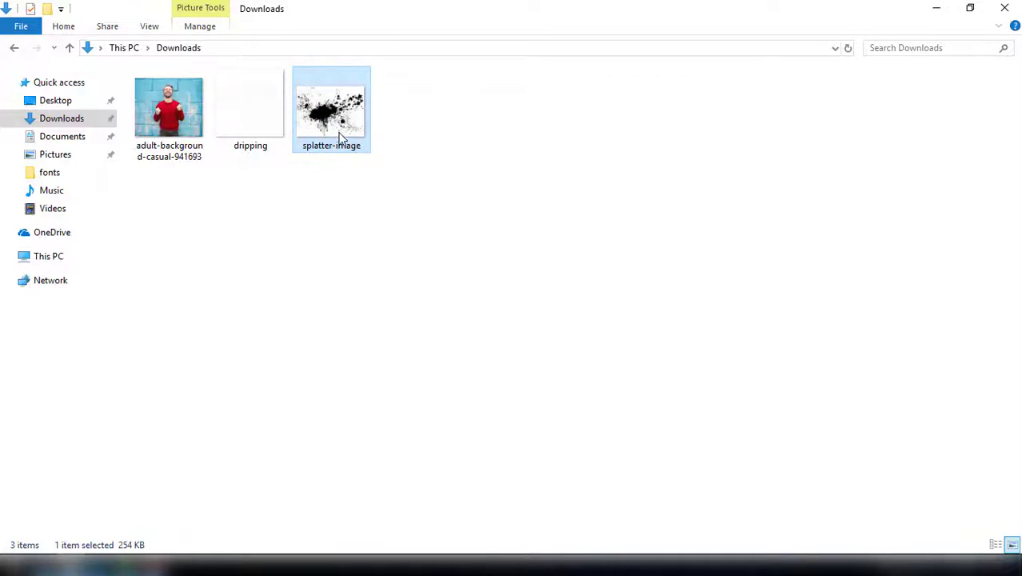
{"action": "left_click_drag", "start_coordinate": [340, 137], "coordinate": [357, 265]}
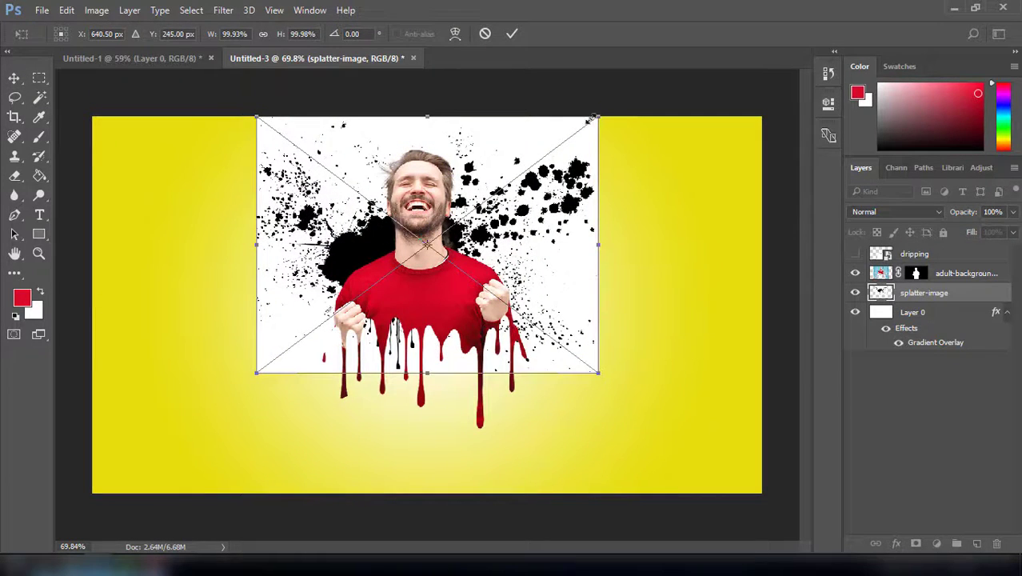
Step: Enlarge the splatter image slightly, move it up behind the man's head and commit the placement
{"action": "left_click_drag", "start_coordinate": [589, 118], "coordinate": [604, 98]}
{"action": "left_click_drag", "start_coordinate": [516, 240], "coordinate": [537, 184]}
{"action": "key", "text": "Return"}
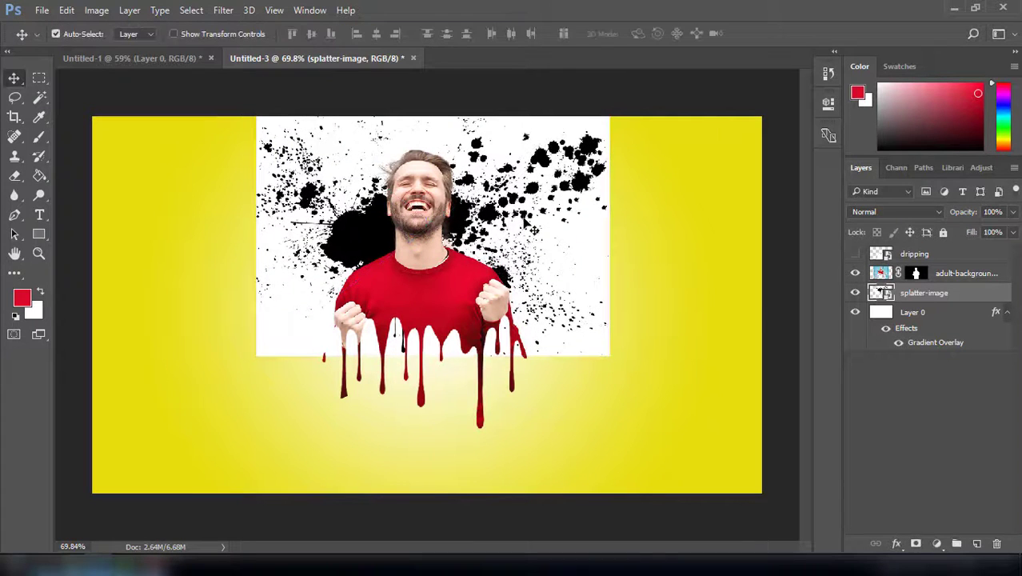
Step: Hide the man's cutout layer and rasterize the splatter-image smart object
{"action": "left_click", "coordinate": [855, 273]}
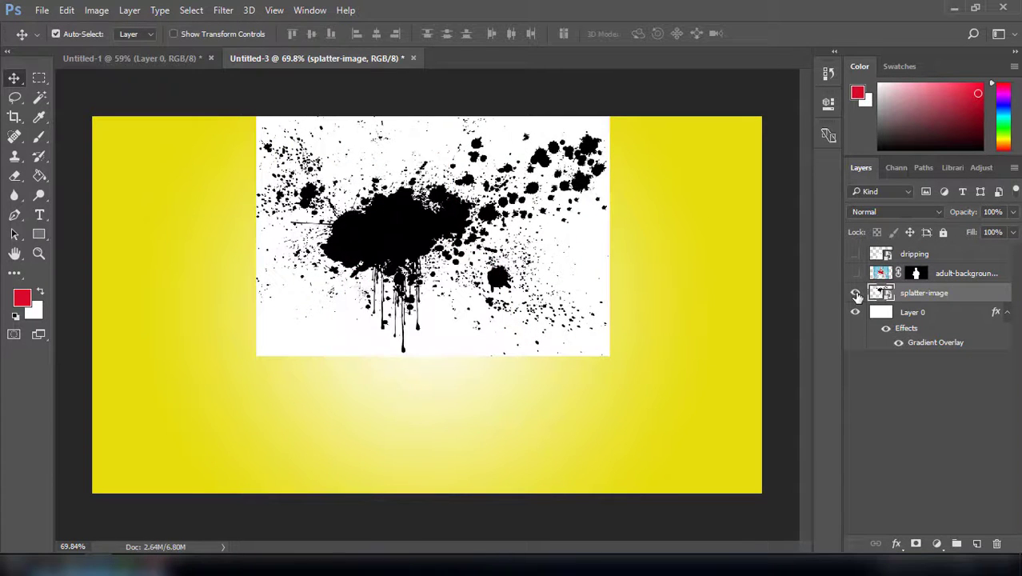
{"action": "left_click", "coordinate": [38, 139]}
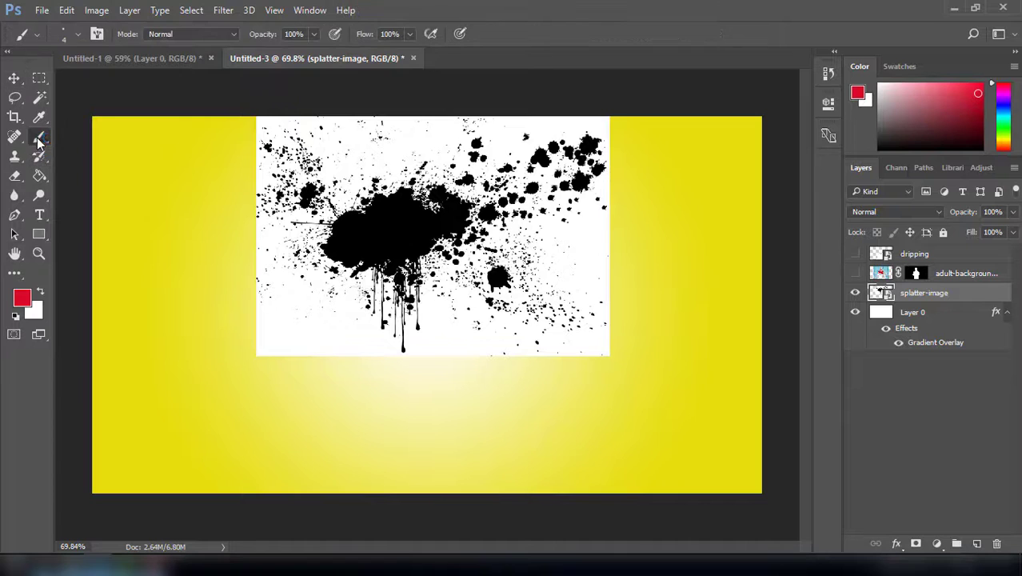
{"action": "left_click", "coordinate": [390, 228]}
{"action": "left_click", "coordinate": [516, 235]}
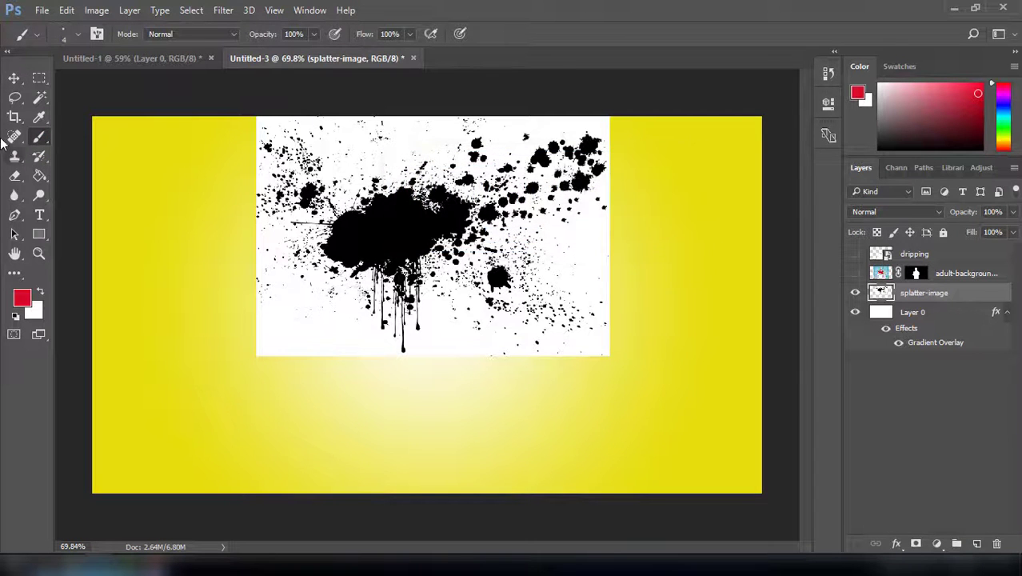
Step: Select the white background of the splatter image with the Magic Wand at tolerance 32 and delete it
{"action": "left_click", "coordinate": [41, 99]}
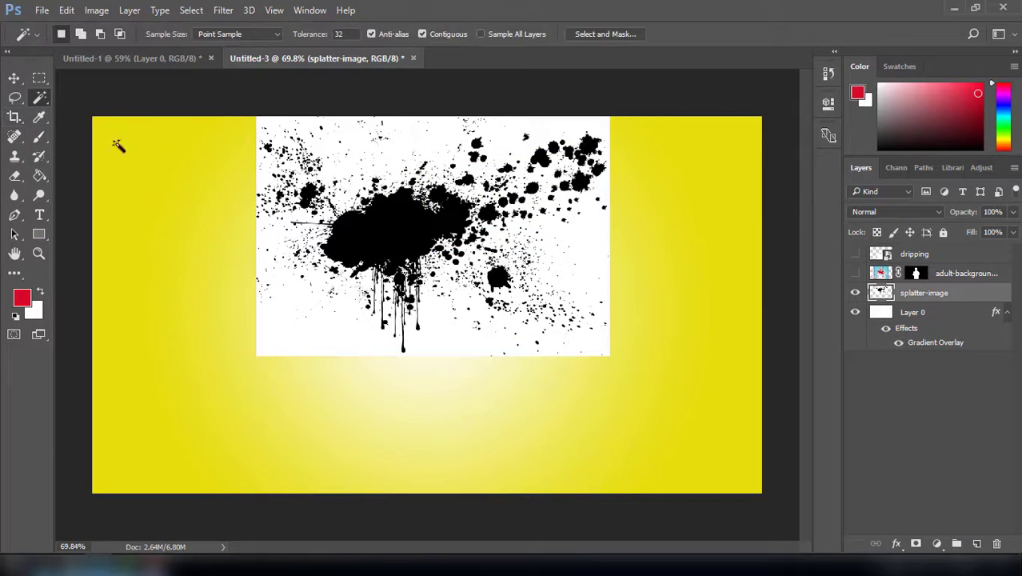
{"action": "left_click", "coordinate": [283, 323]}
{"action": "key", "text": "Delete"}
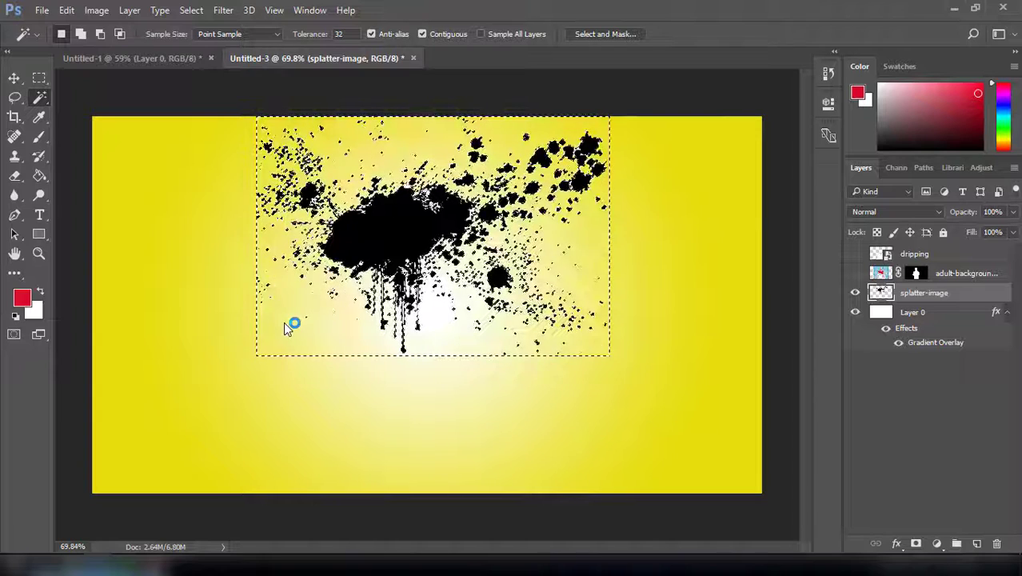
Step: Load the splatter layer's shape as a selection, fill it with the red foreground color and deselect
{"action": "left_click", "coordinate": [14, 77]}
{"action": "left_click", "coordinate": [879, 293], "text": "ctrl"}
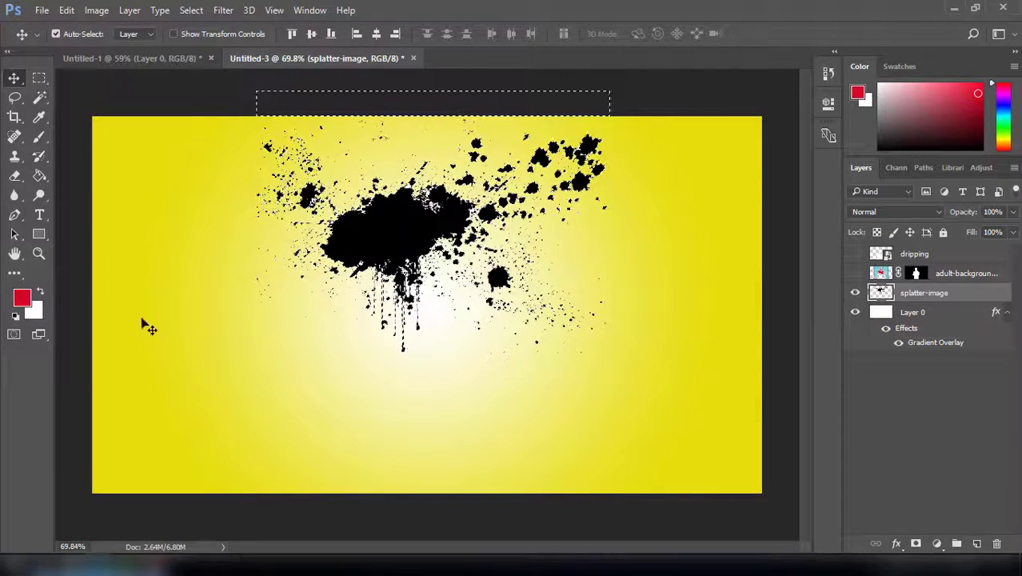
{"action": "key", "text": "alt+BackSpace"}
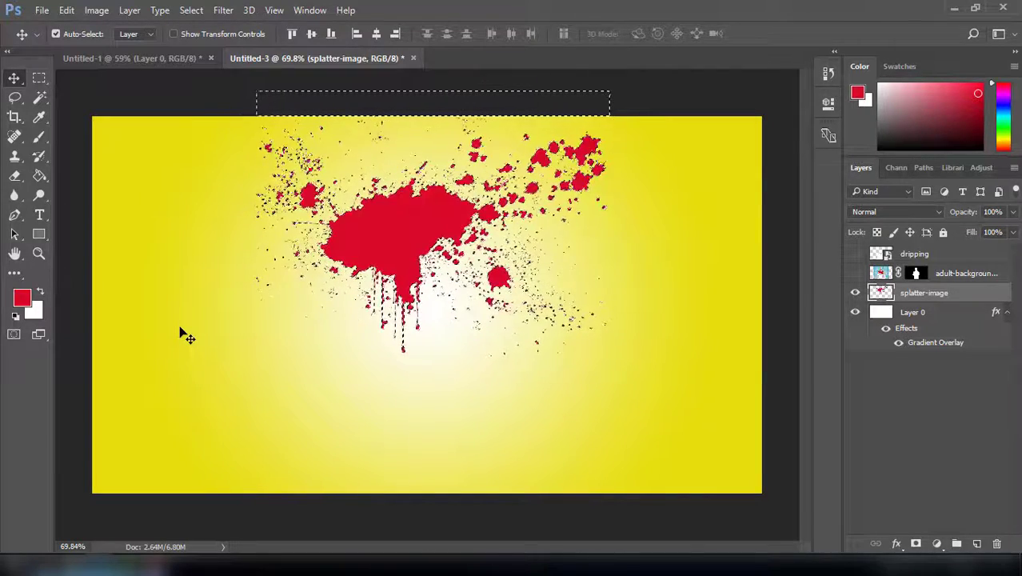
{"action": "key", "text": "ctrl+d"}
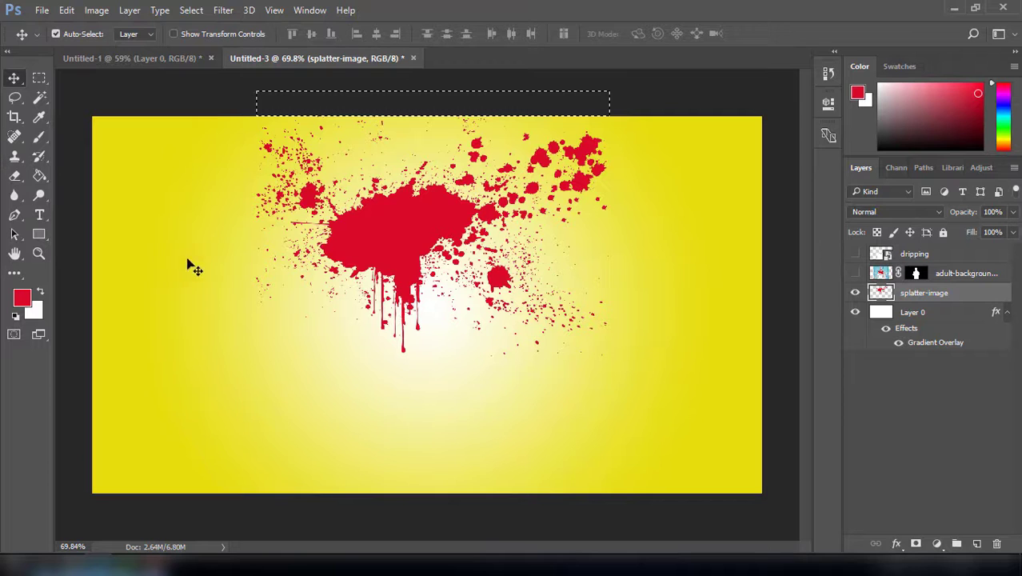
Step: Show the man's cutout layer again and nudge the red splatter slightly upward behind him
{"action": "scroll", "coordinate": [200, 264], "scroll_direction": "down", "scroll_amount": 3}
{"action": "scroll", "coordinate": [201, 263], "scroll_direction": "up", "scroll_amount": 3}
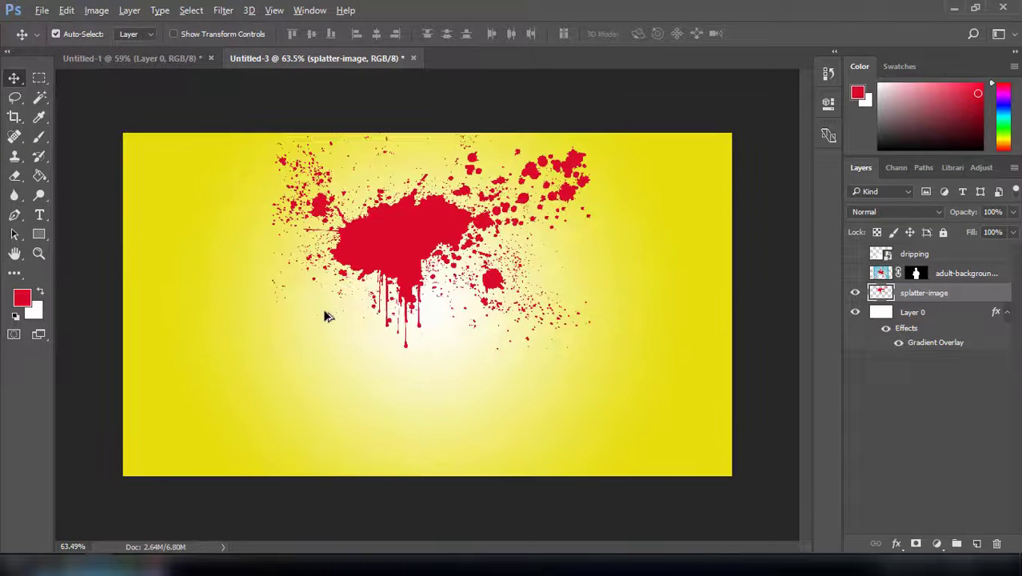
{"action": "left_click", "coordinate": [855, 273]}
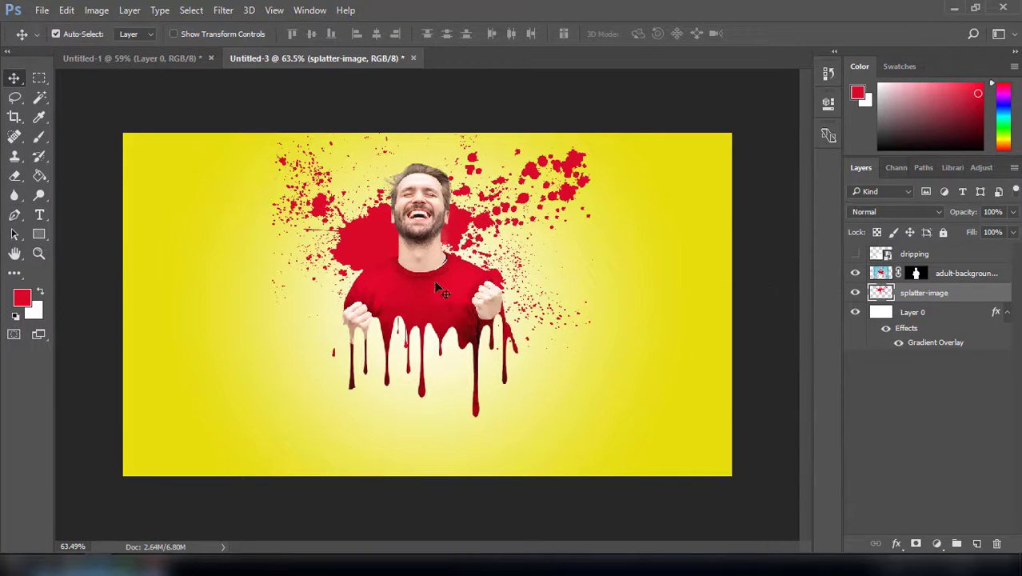
{"action": "key", "text": "shift+Up"}
{"action": "key", "text": "shift+Up"}
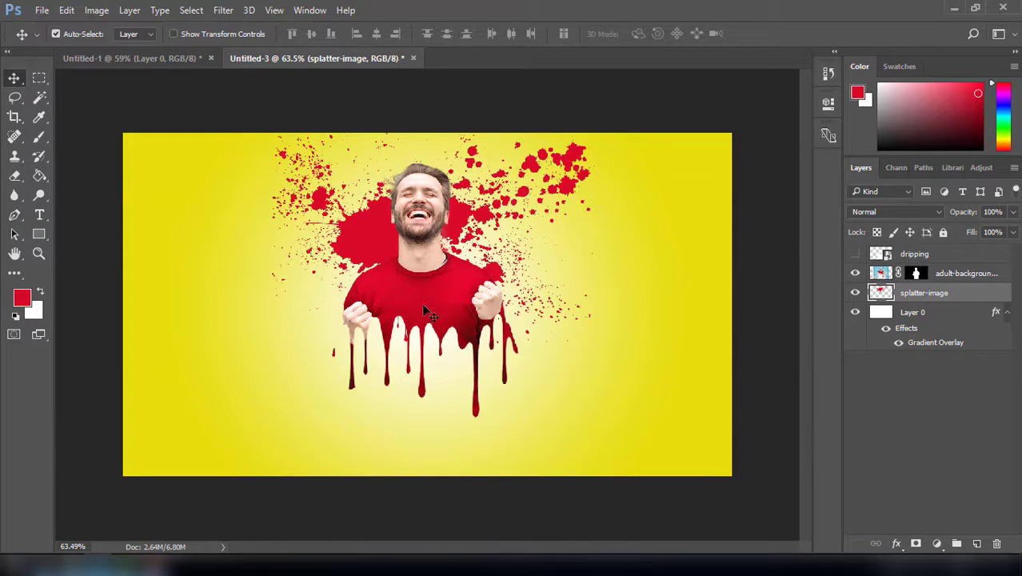
Step: Scale the red splatter down slightly and move it higher behind the man's head and shoulders
{"action": "key", "text": "ctrl+t"}
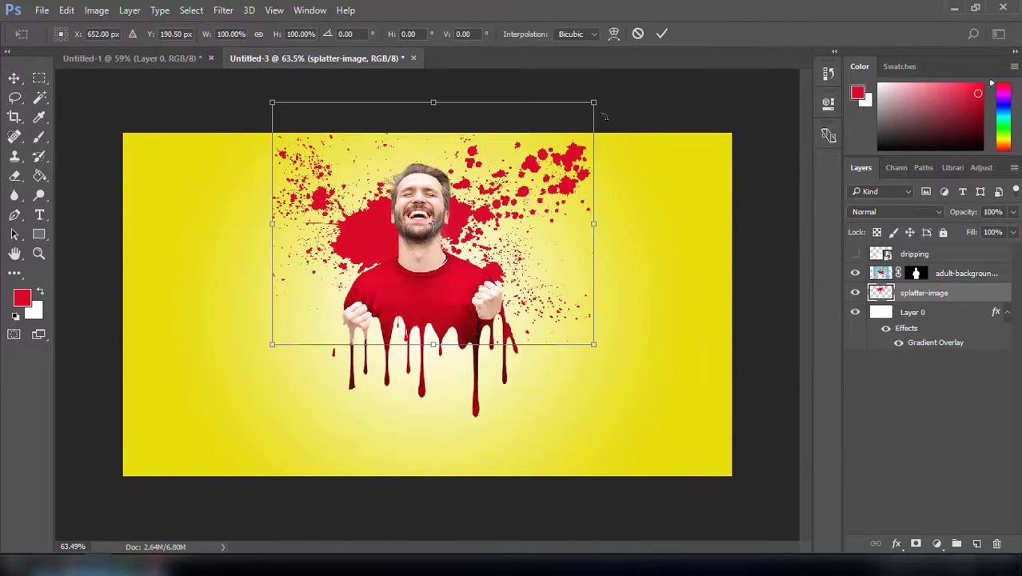
{"action": "left_click_drag", "start_coordinate": [595, 102], "coordinate": [569, 121]}
{"action": "left_click_drag", "start_coordinate": [515, 197], "coordinate": [523, 180]}
{"action": "key", "text": "Return"}
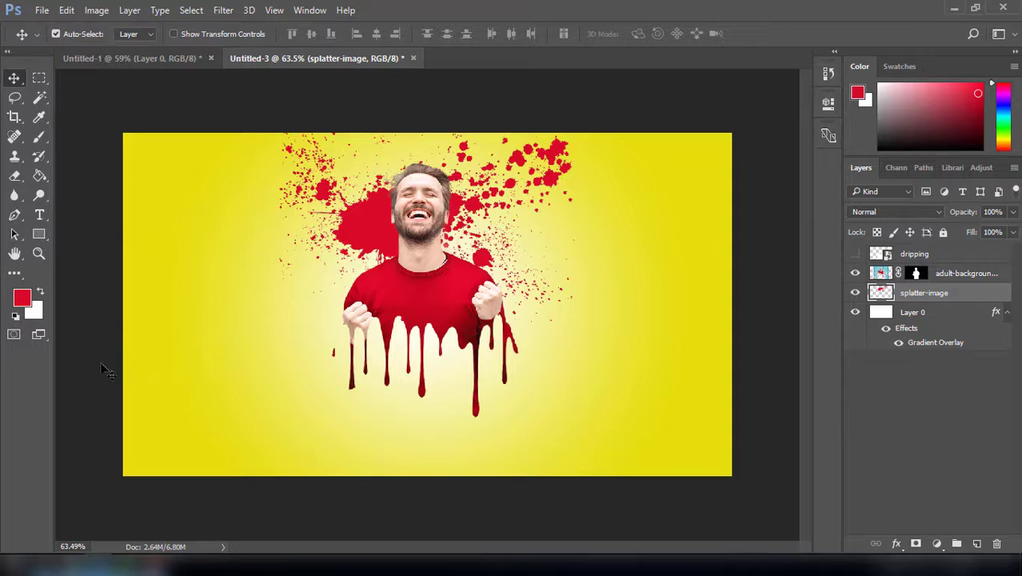
Step: Move the man's photo slightly down and paint black on its layer mask to hide the blue strip along the canvas's upper edge
{"action": "left_click", "coordinate": [960, 273]}
{"action": "left_click_drag", "start_coordinate": [448, 261], "coordinate": [448, 267]}
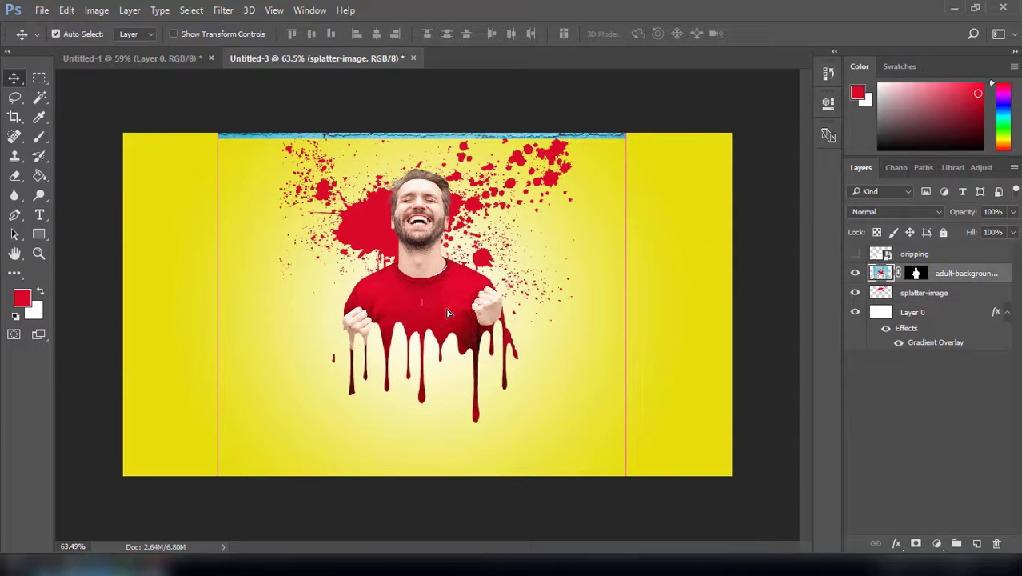
{"action": "left_click", "coordinate": [916, 273]}
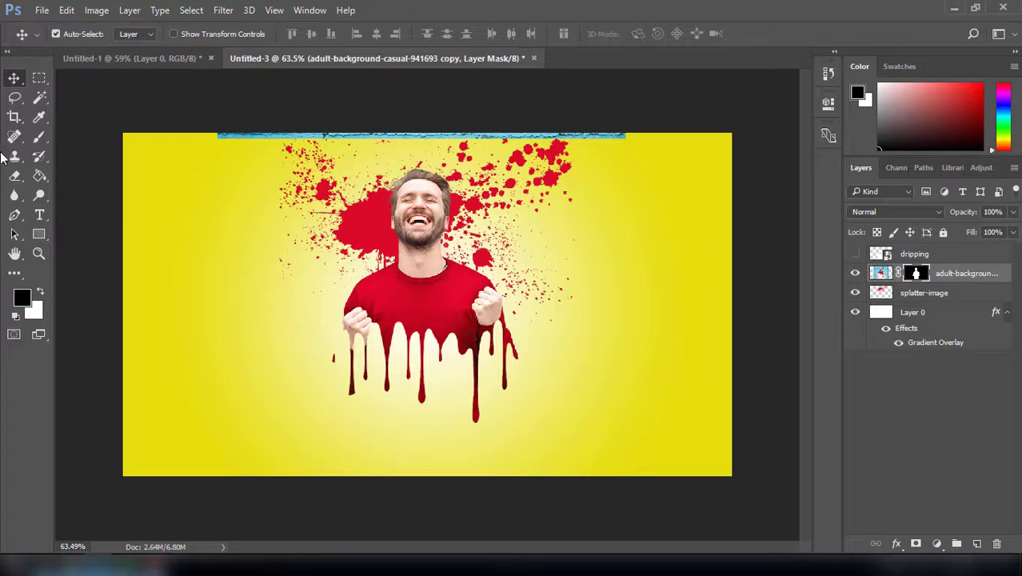
{"action": "left_click", "coordinate": [39, 137]}
{"action": "mouse_move", "coordinate": [220, 151]}
{"action": "left_mouse_down"}
{"action": "mouse_move", "coordinate": [244, 153]}
{"action": "mouse_move", "coordinate": [235, 141]}
{"action": "mouse_move", "coordinate": [354, 140]}
{"action": "left_mouse_up"}
{"action": "mouse_move", "coordinate": [286, 136]}
{"action": "left_mouse_down"}
{"action": "mouse_move", "coordinate": [500, 134]}
{"action": "mouse_move", "coordinate": [293, 146]}
{"action": "mouse_move", "coordinate": [655, 146]}
{"action": "left_mouse_up"}
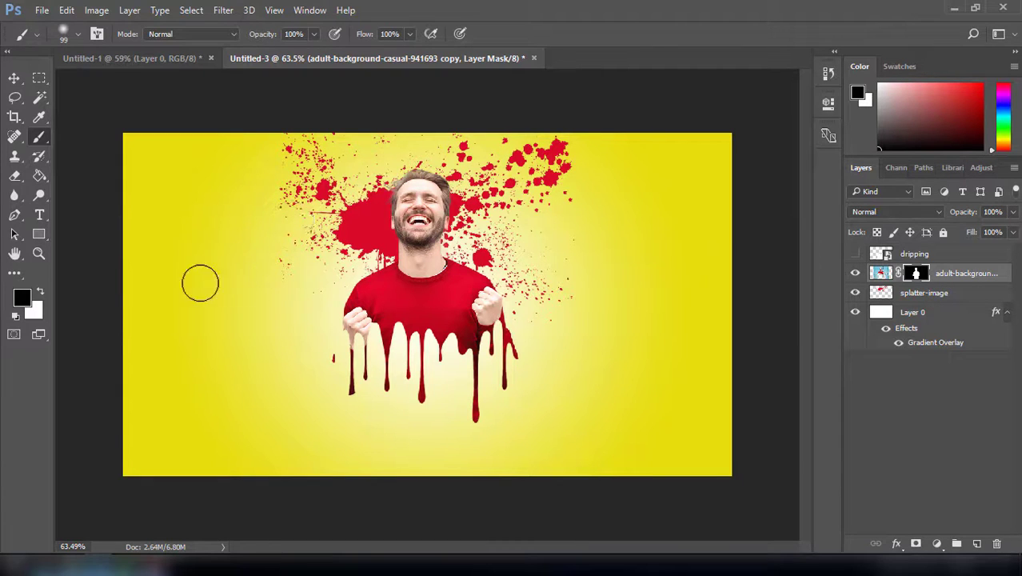
{"action": "left_click", "coordinate": [17, 83]}
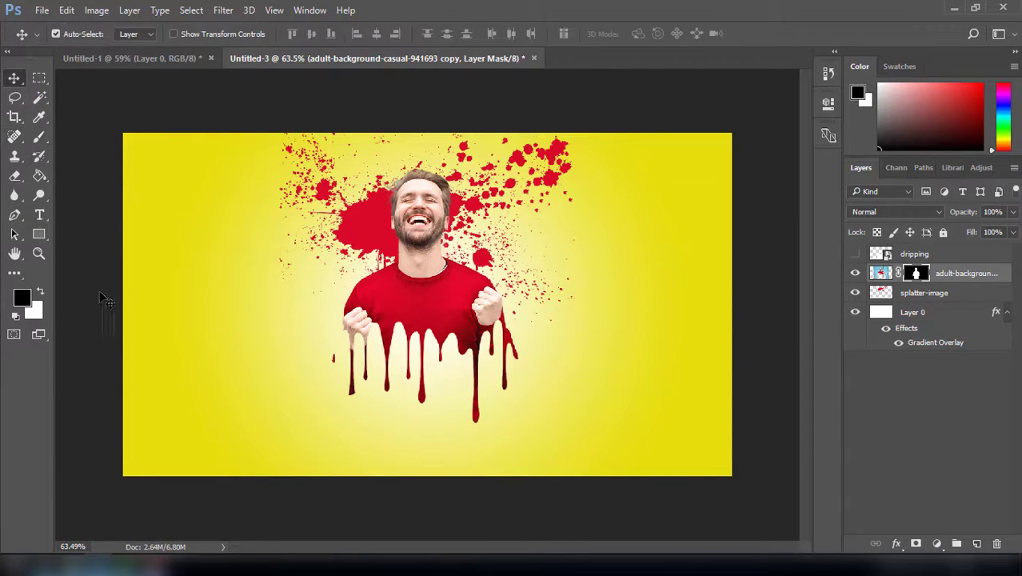